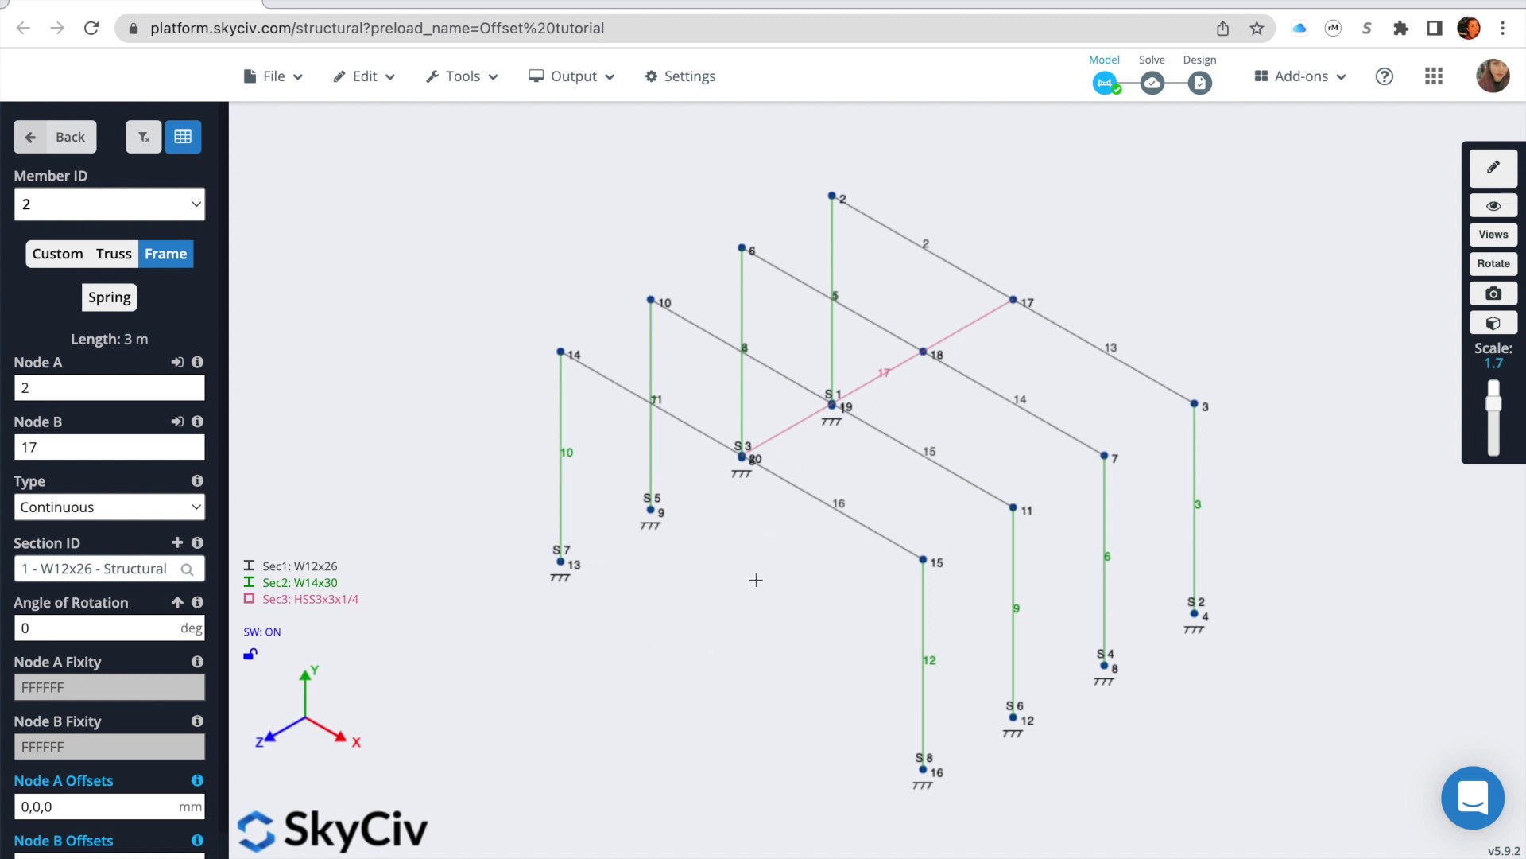
Step: Display the members' local axes and enable 3D members on hover in the frame model
left_click_drag(759, 593, 853, 592)
right_click_drag(928, 582, 1030, 583)
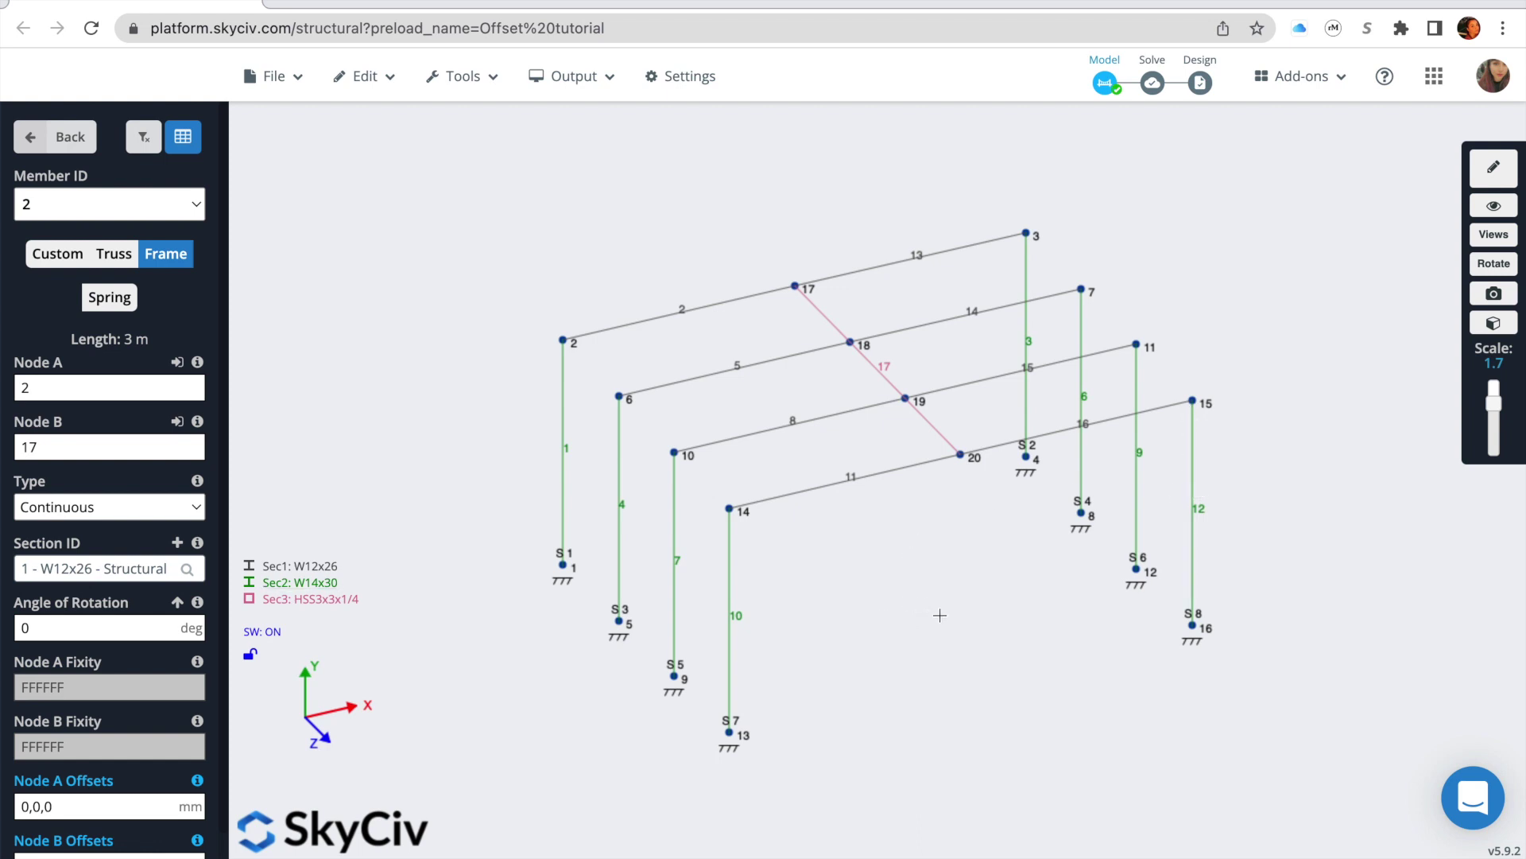
left_click_drag(939, 615, 759, 649)
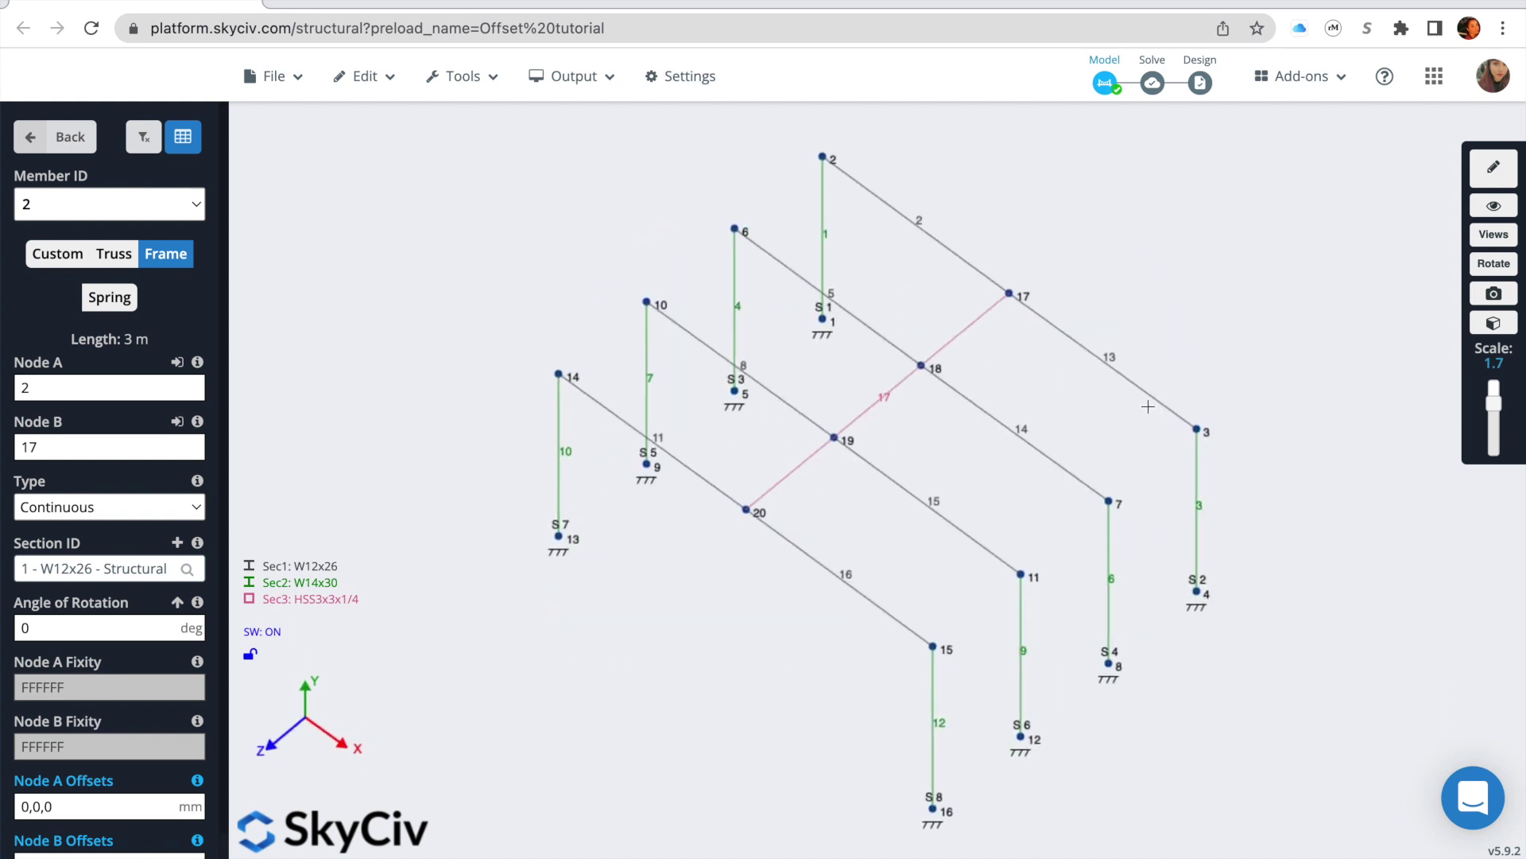
left_click(1493, 206)
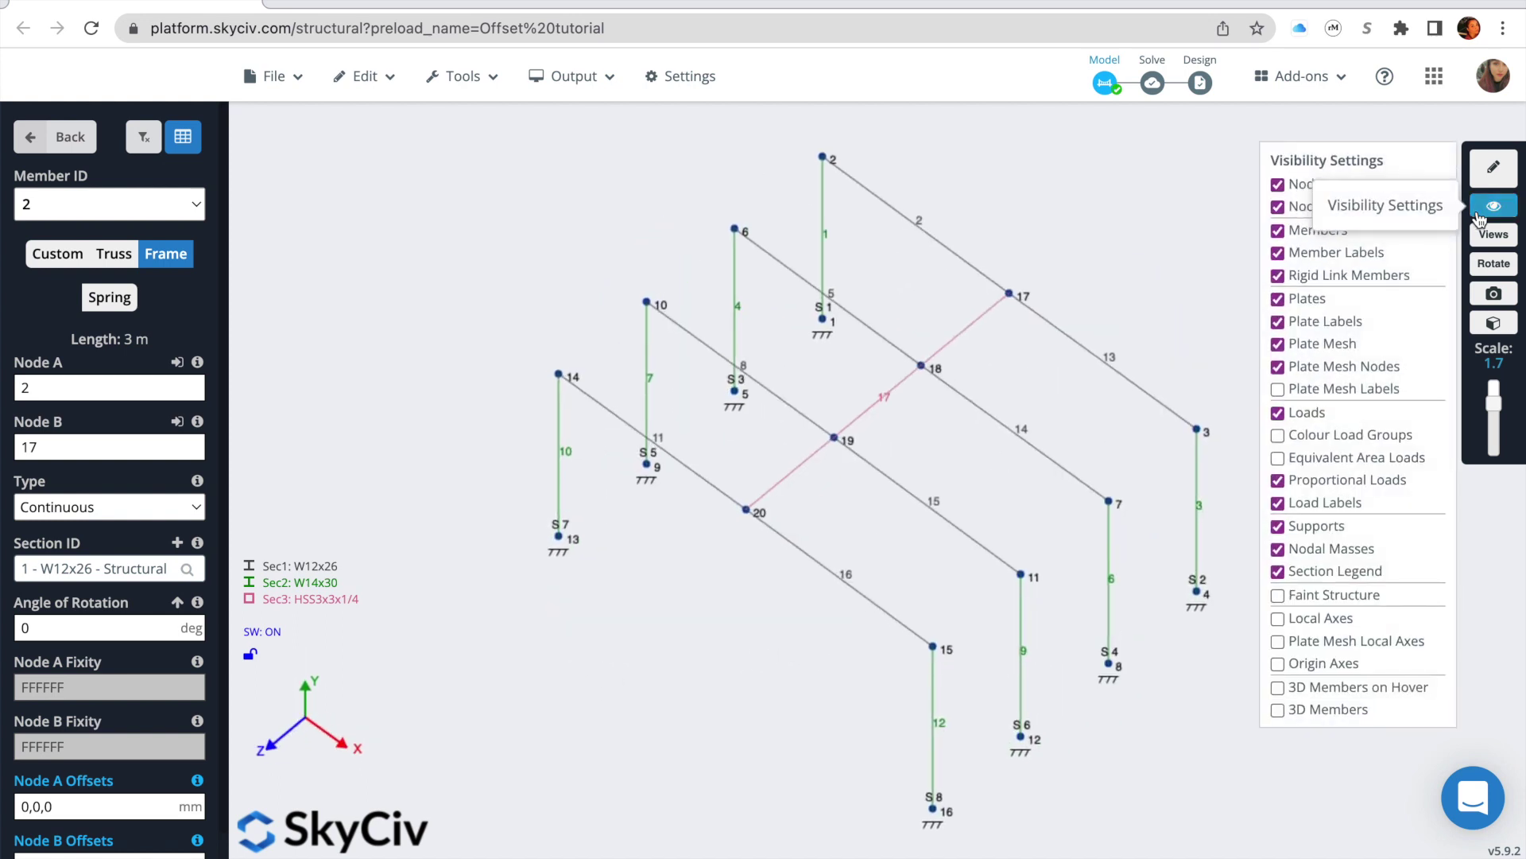
left_click(1279, 618)
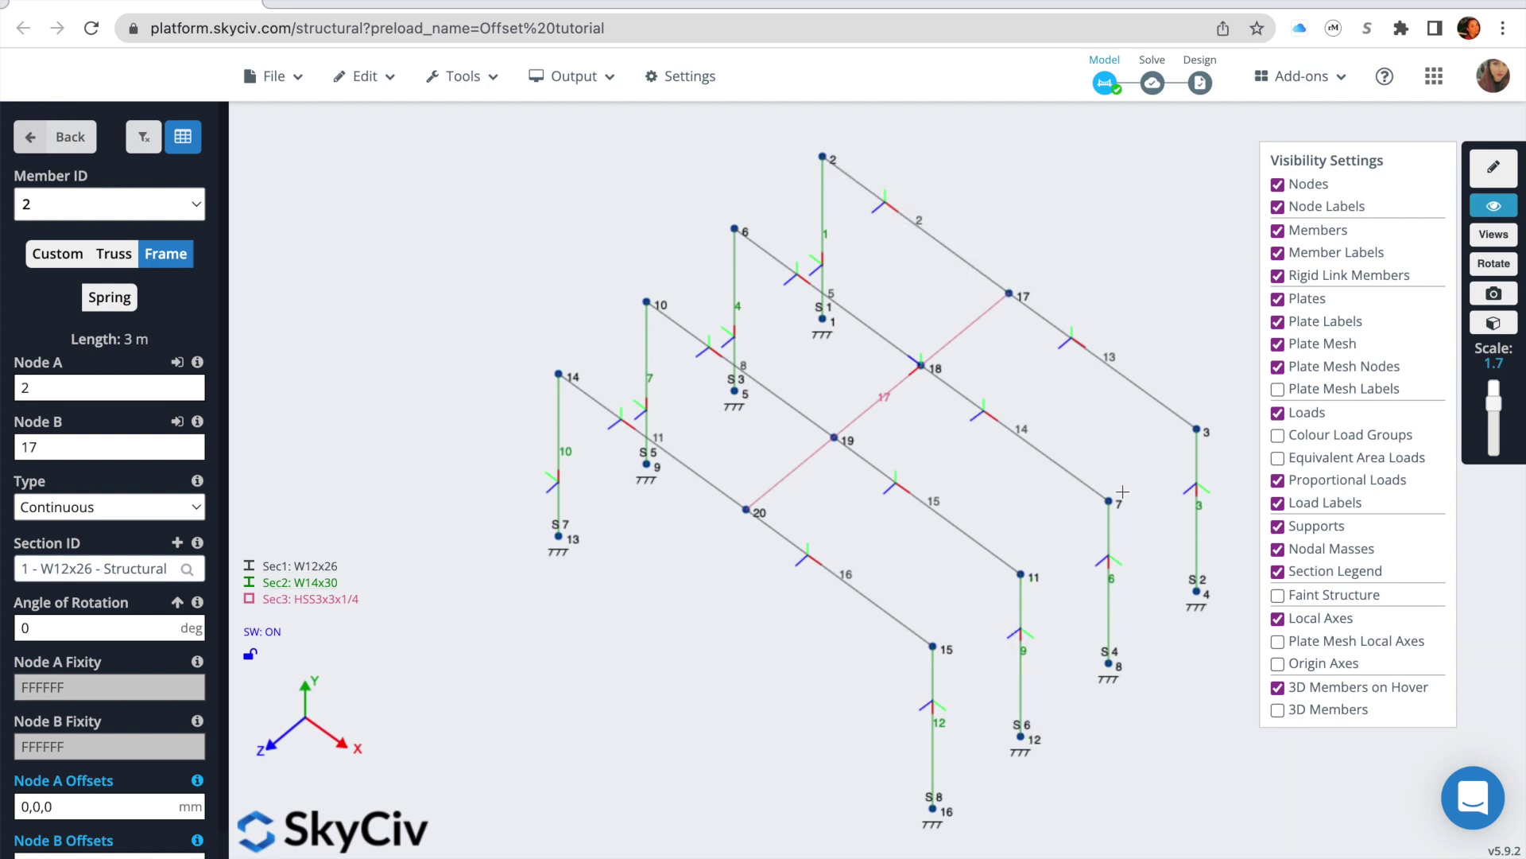
Step: Examine the frame in the 3D renderer and review the Offsets A and Offsets B columns of the members datasheet
left_click(1491, 328)
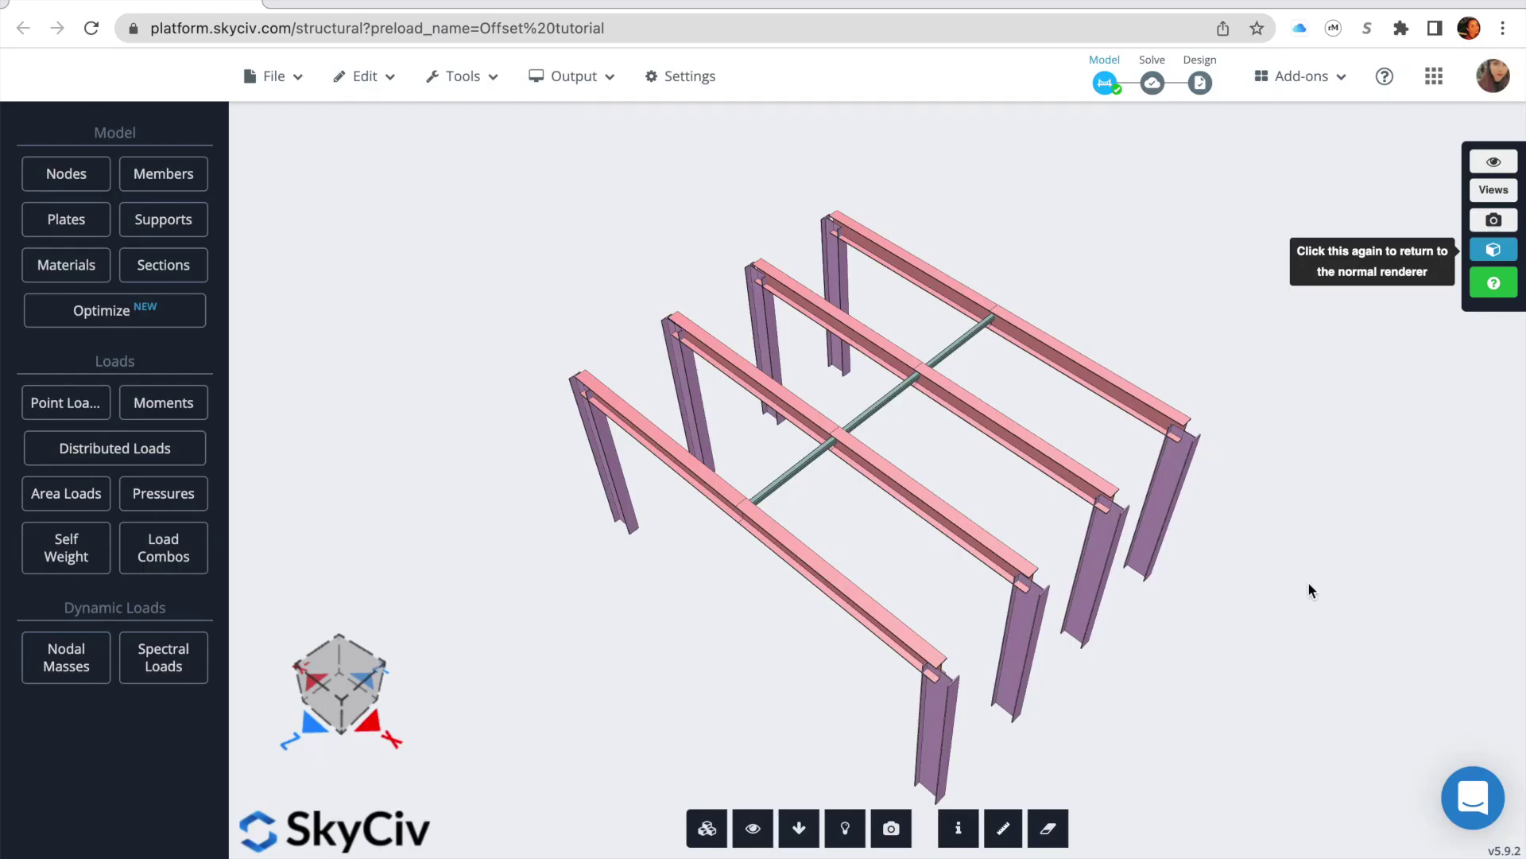
left_click_drag(1308, 585, 1327, 532)
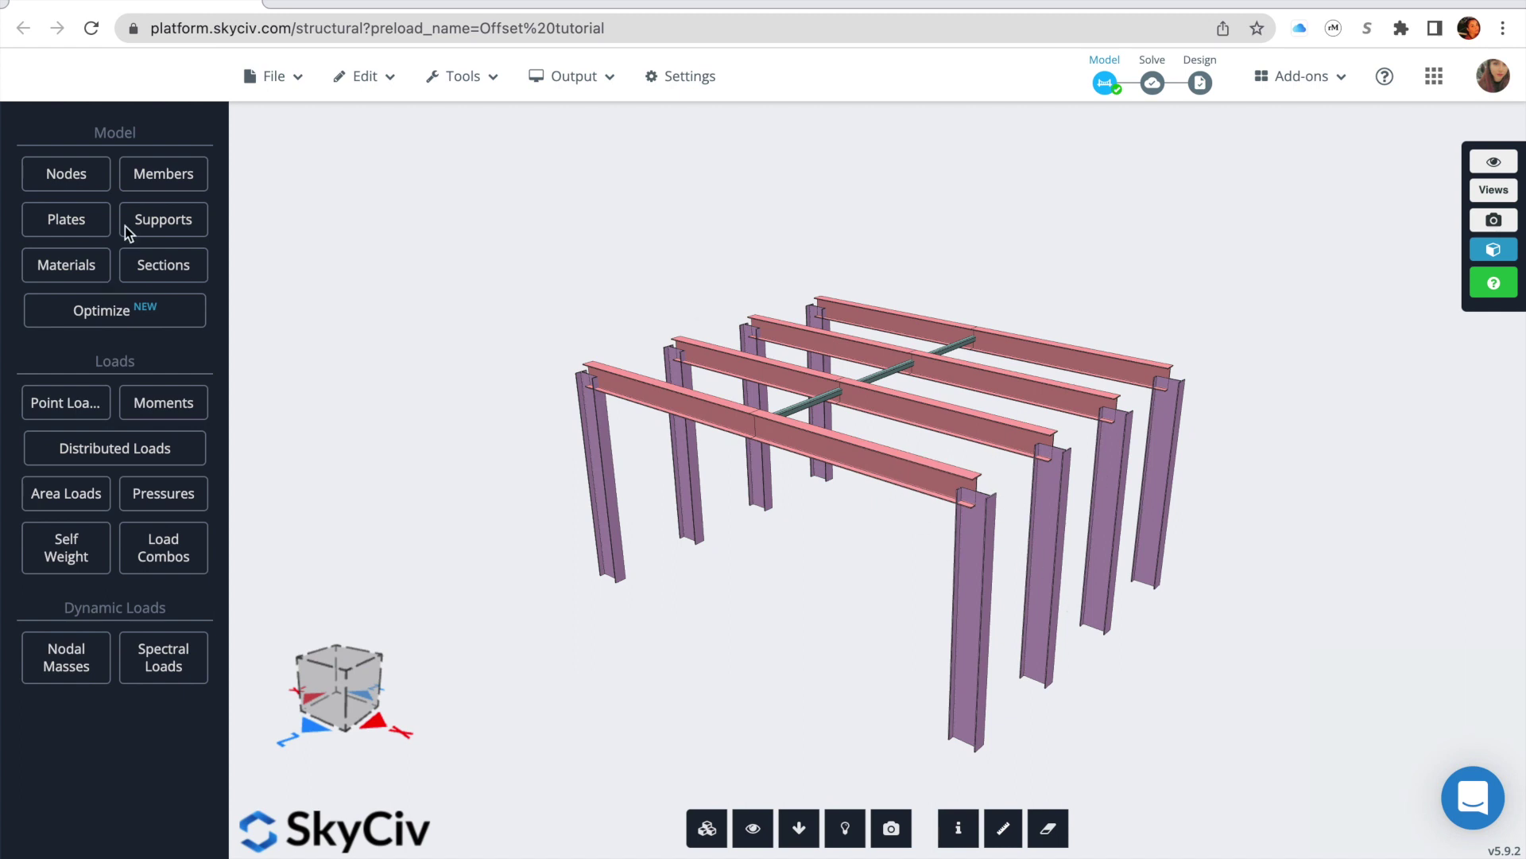
left_click(163, 180)
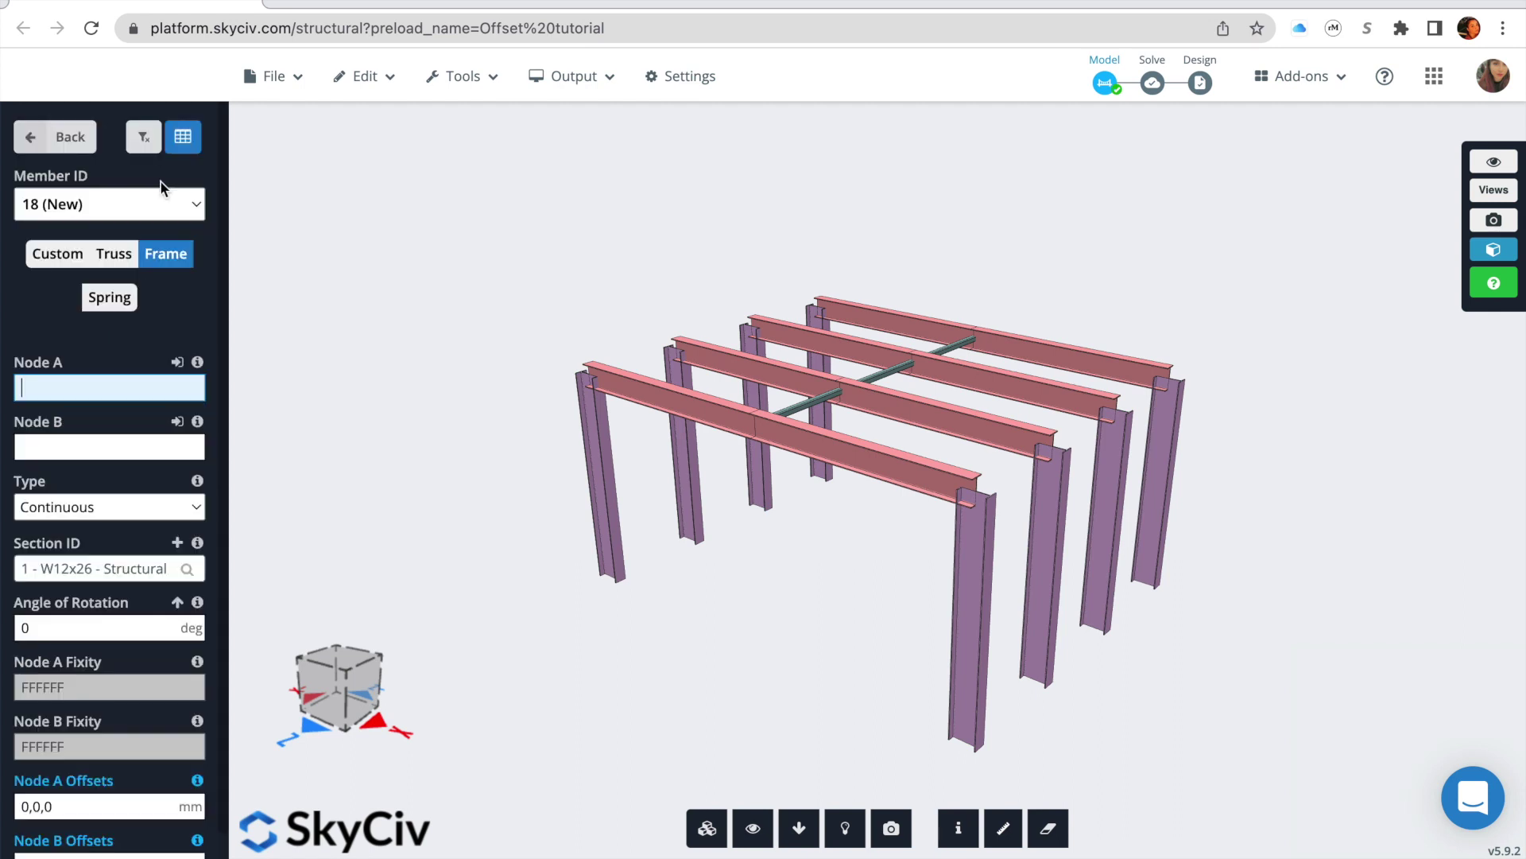
left_click(182, 140)
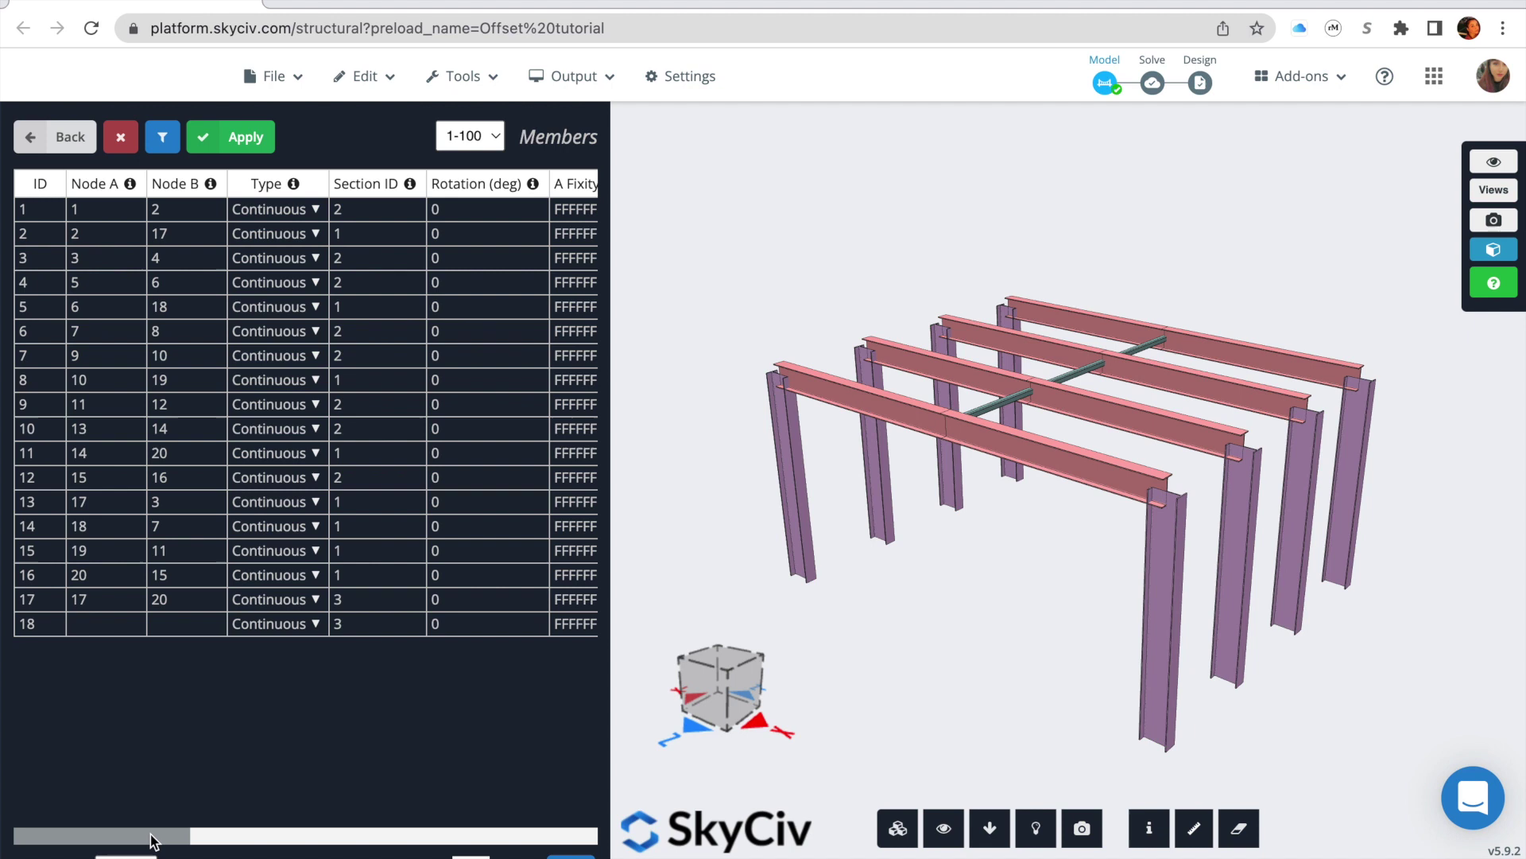
left_click_drag(151, 835, 508, 855)
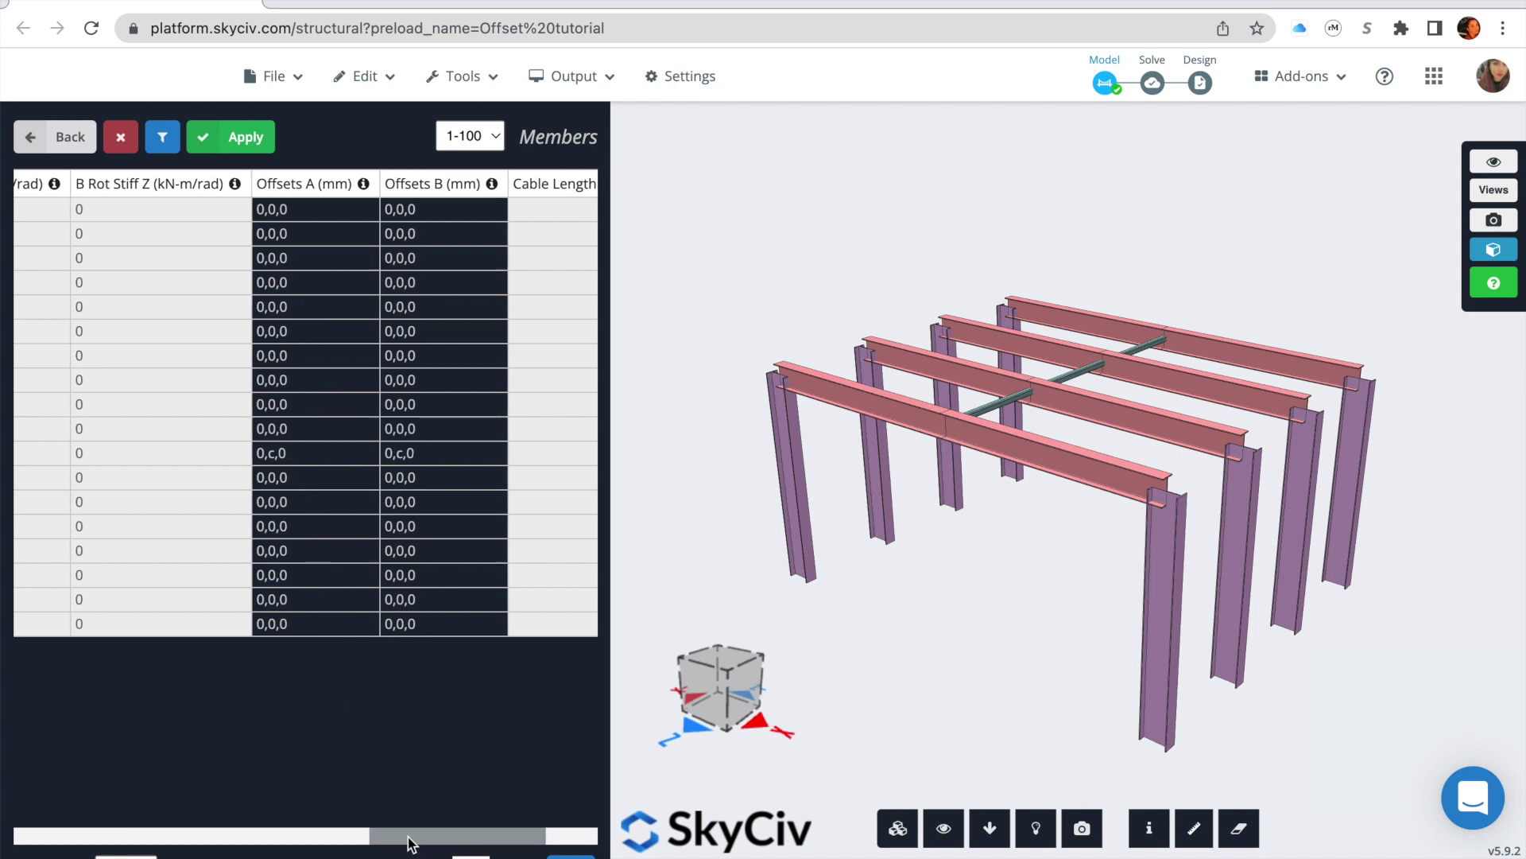
left_click_drag(412, 841, 55, 842)
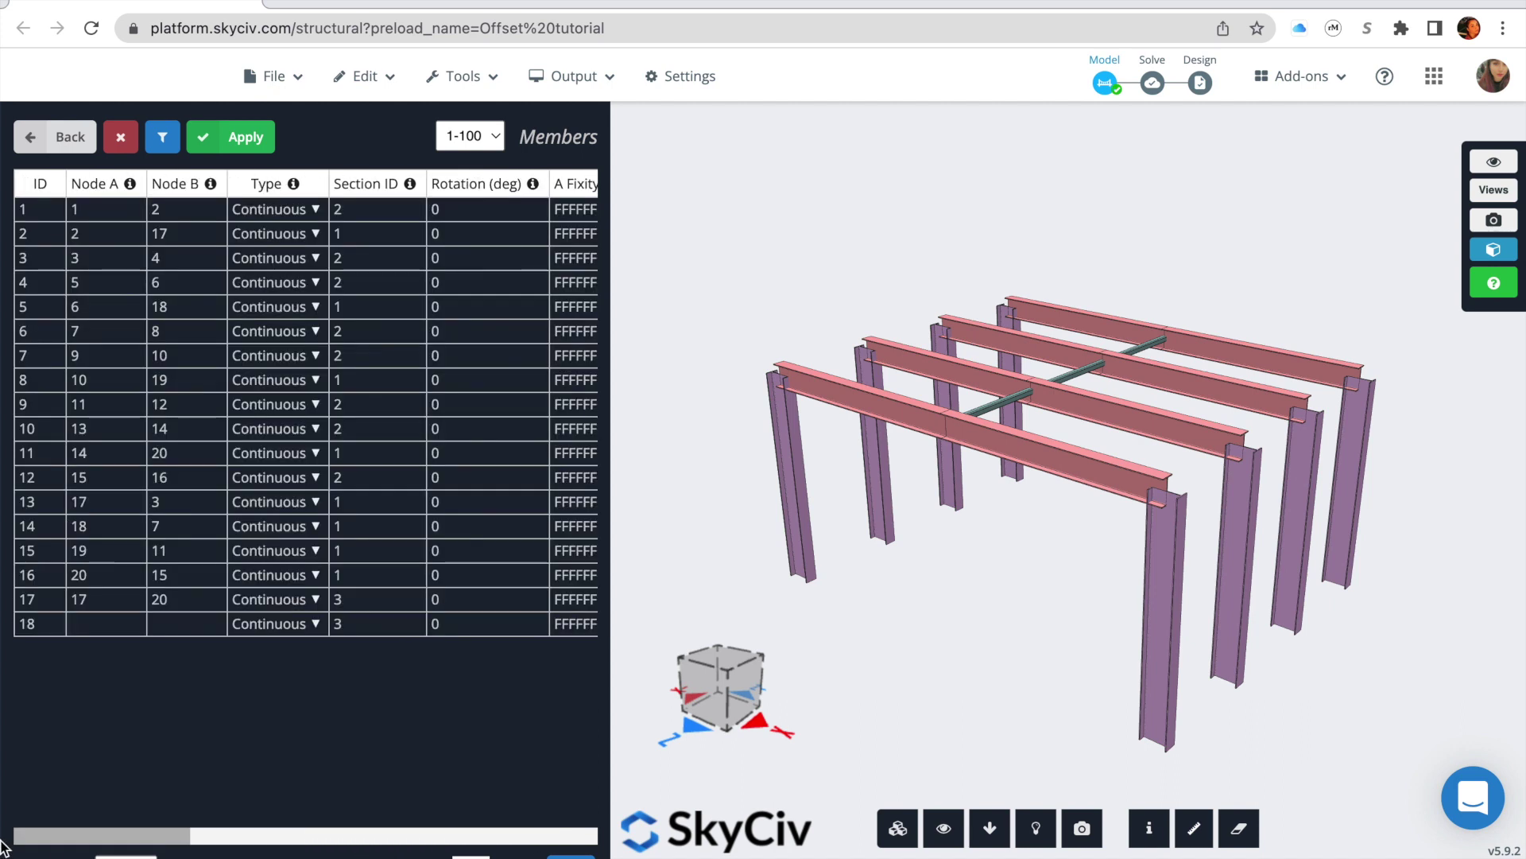
left_click(56, 137)
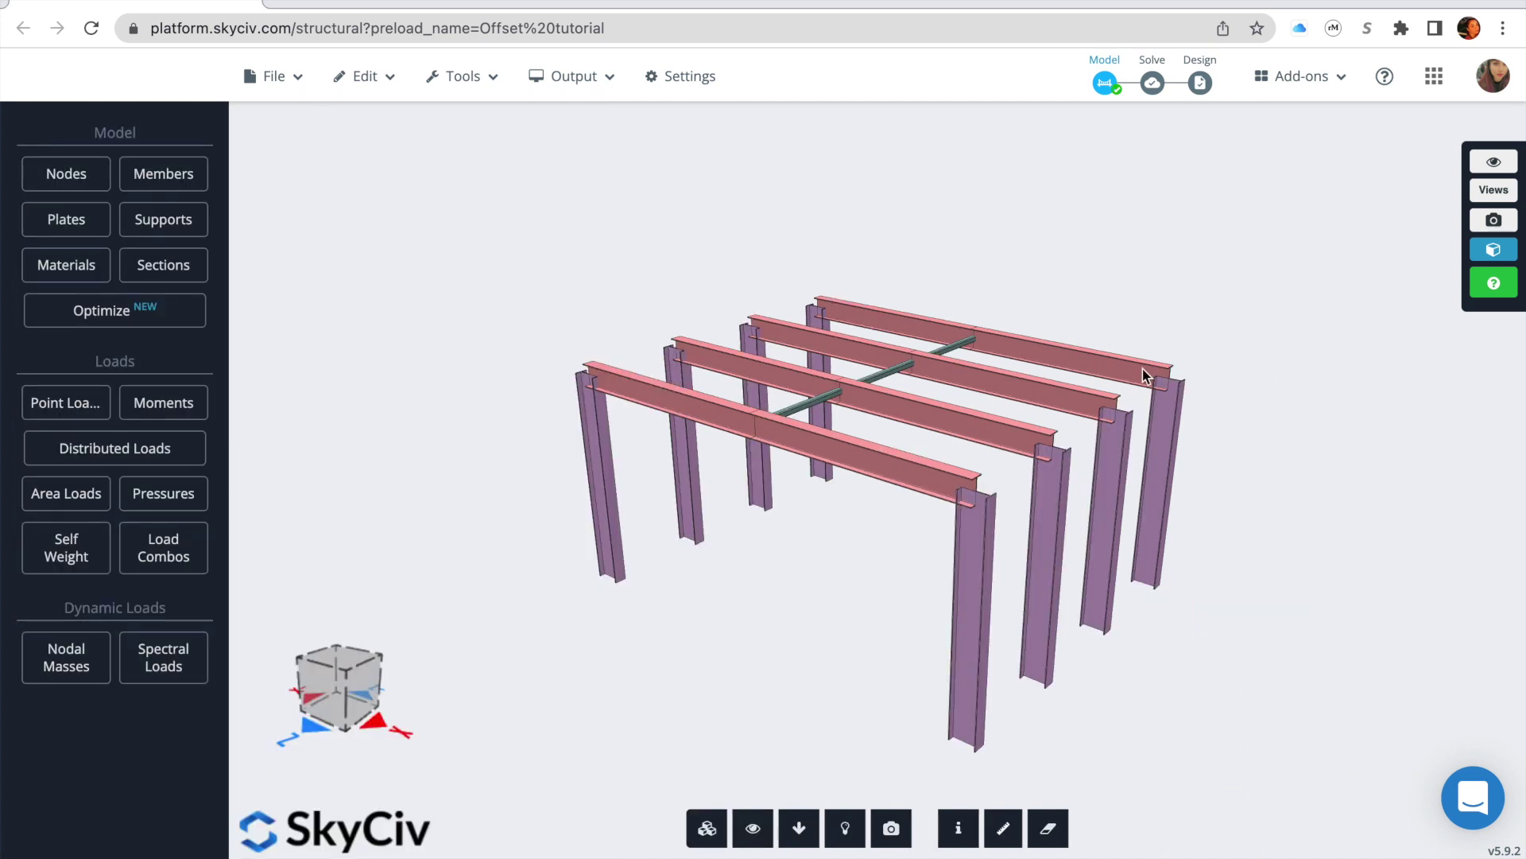
Step: Return to the wireframe view and select all eight W12x26 beam members from the top view
left_click(1493, 249)
left_click_drag(1289, 494, 1280, 523)
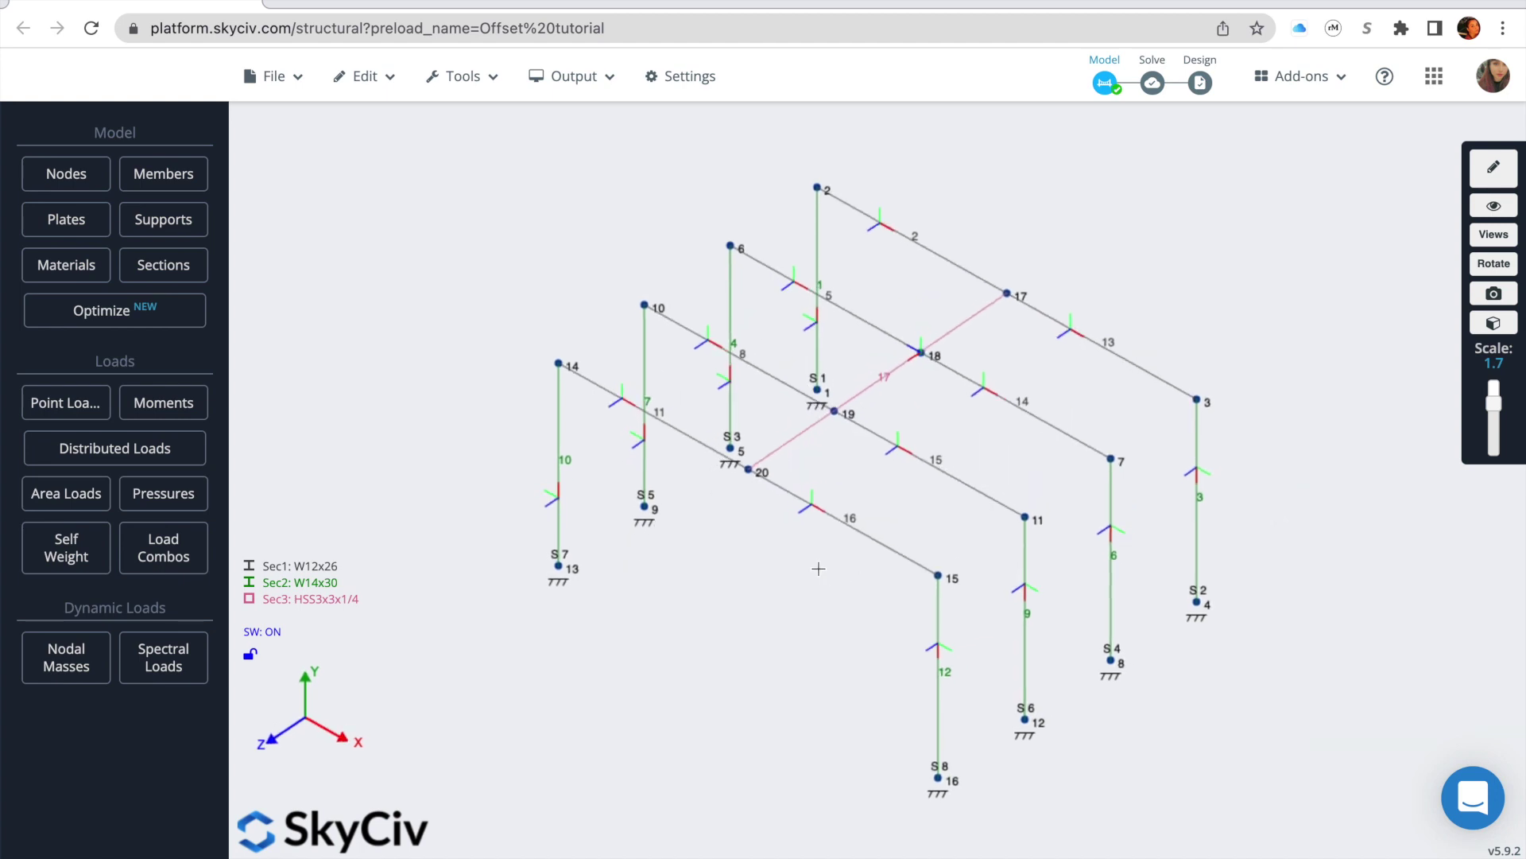
left_click_drag(665, 586, 762, 648)
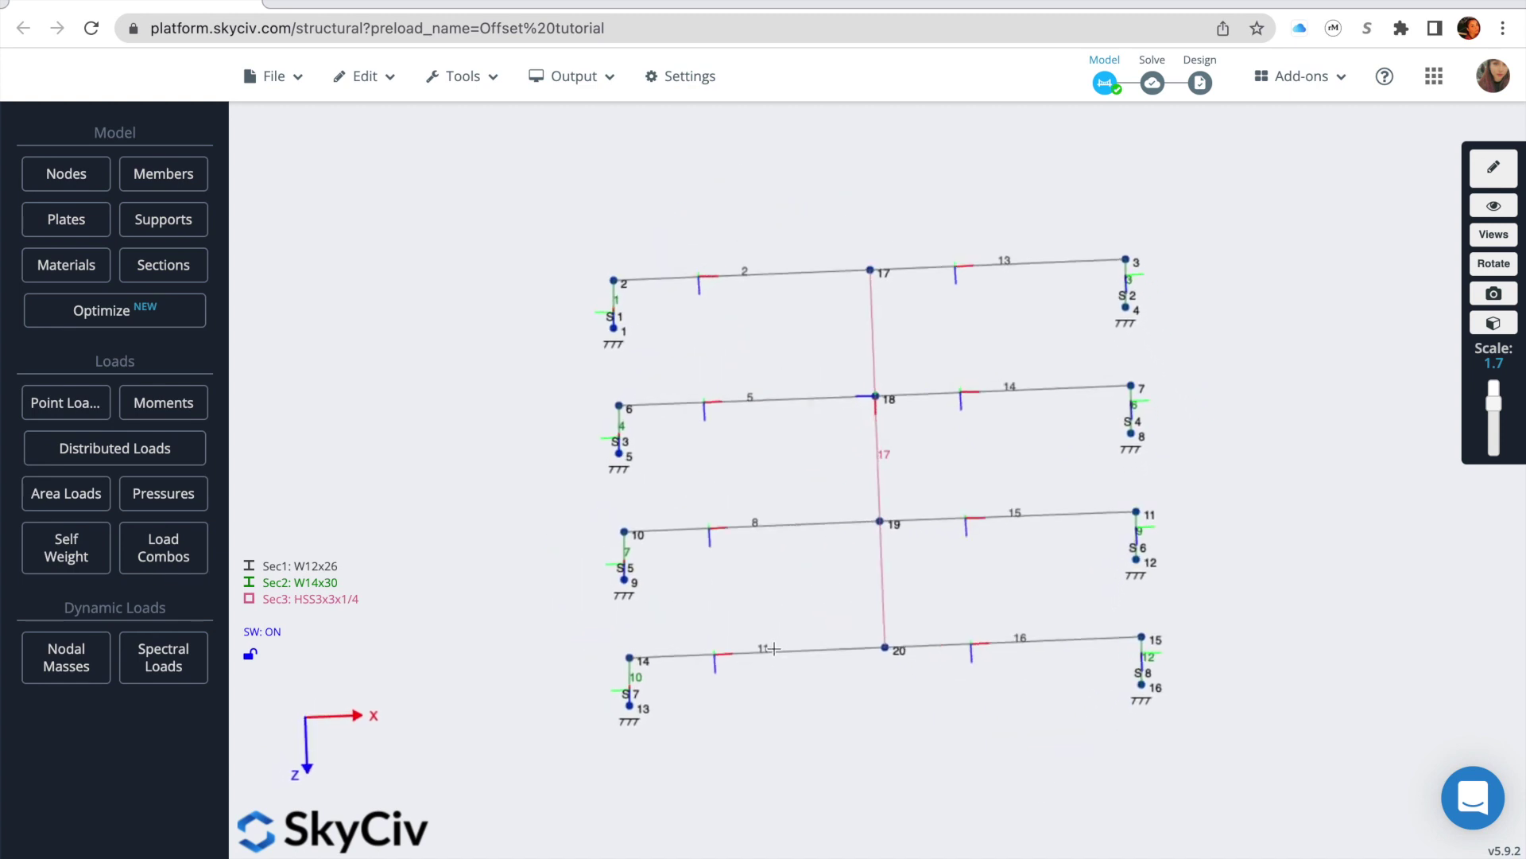
mouse_move(1482, 233)
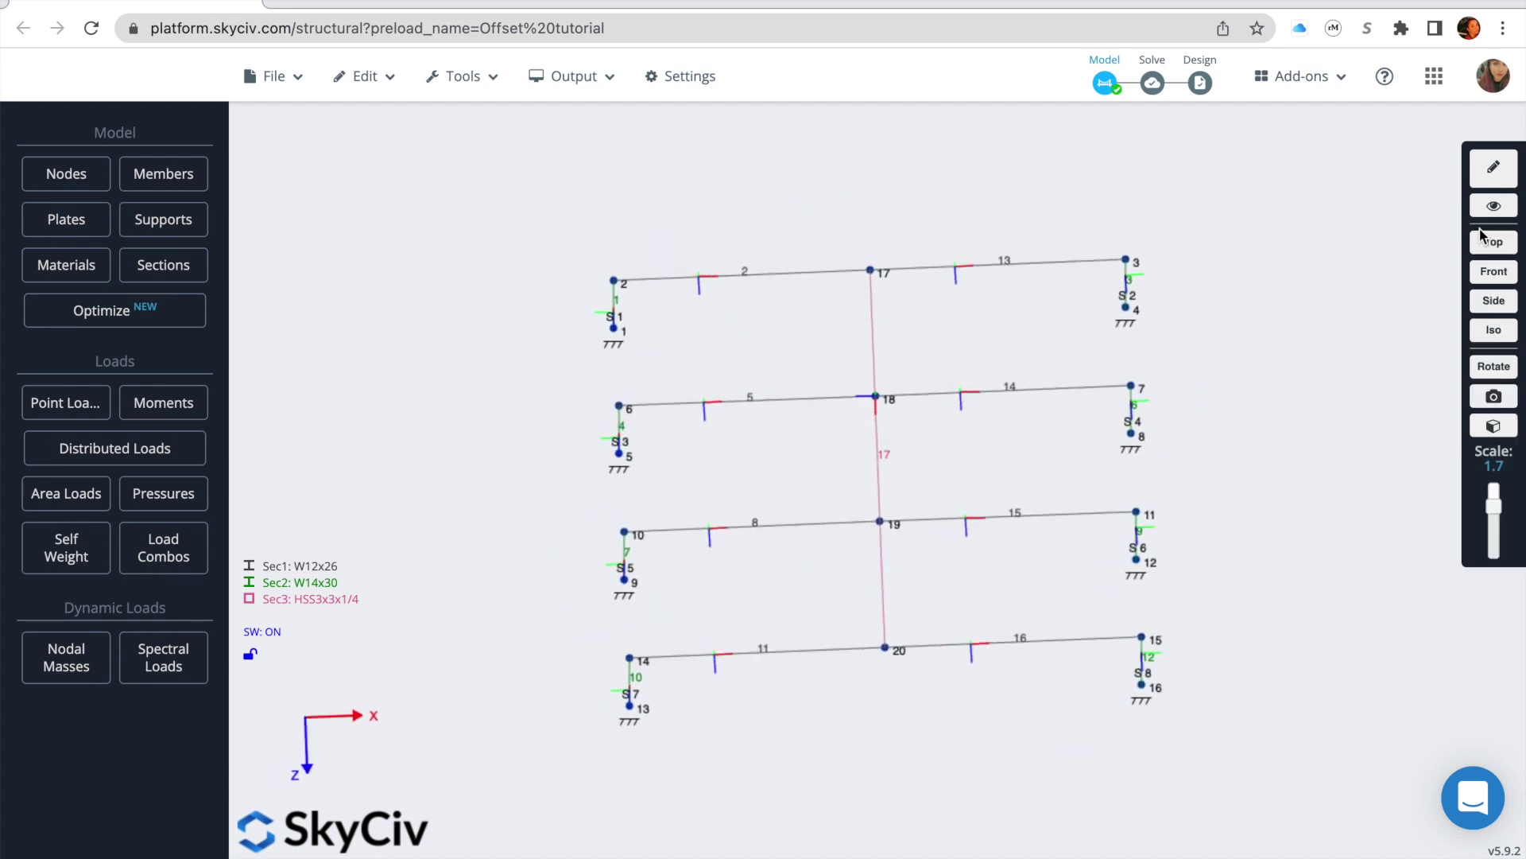
left_click(1489, 240)
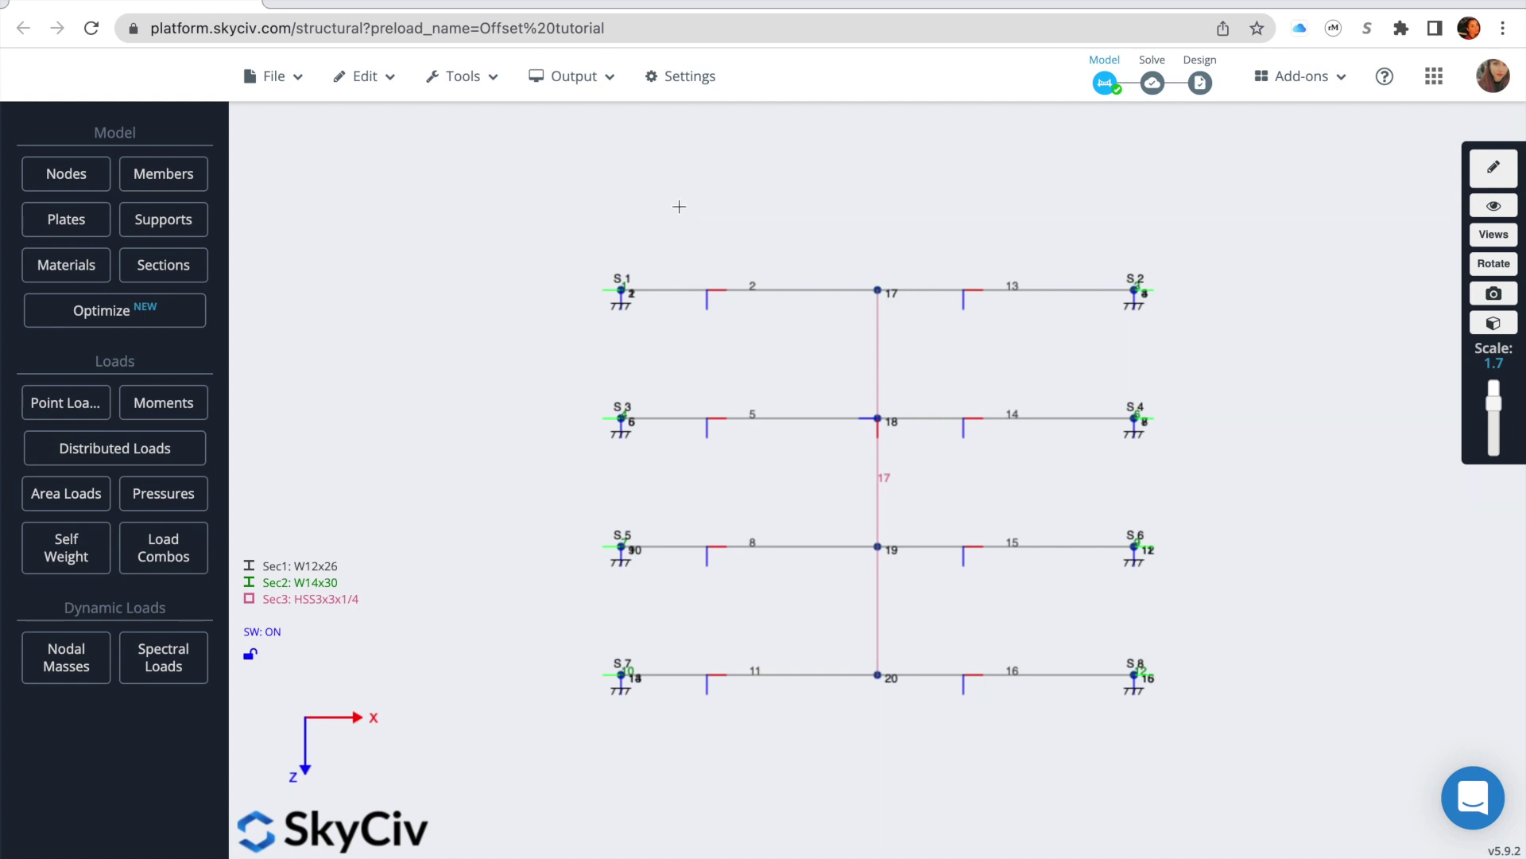
left_click_drag(681, 204, 771, 782)
left_click_drag(932, 200, 1021, 735)
right_click_drag(1068, 800, 961, 717)
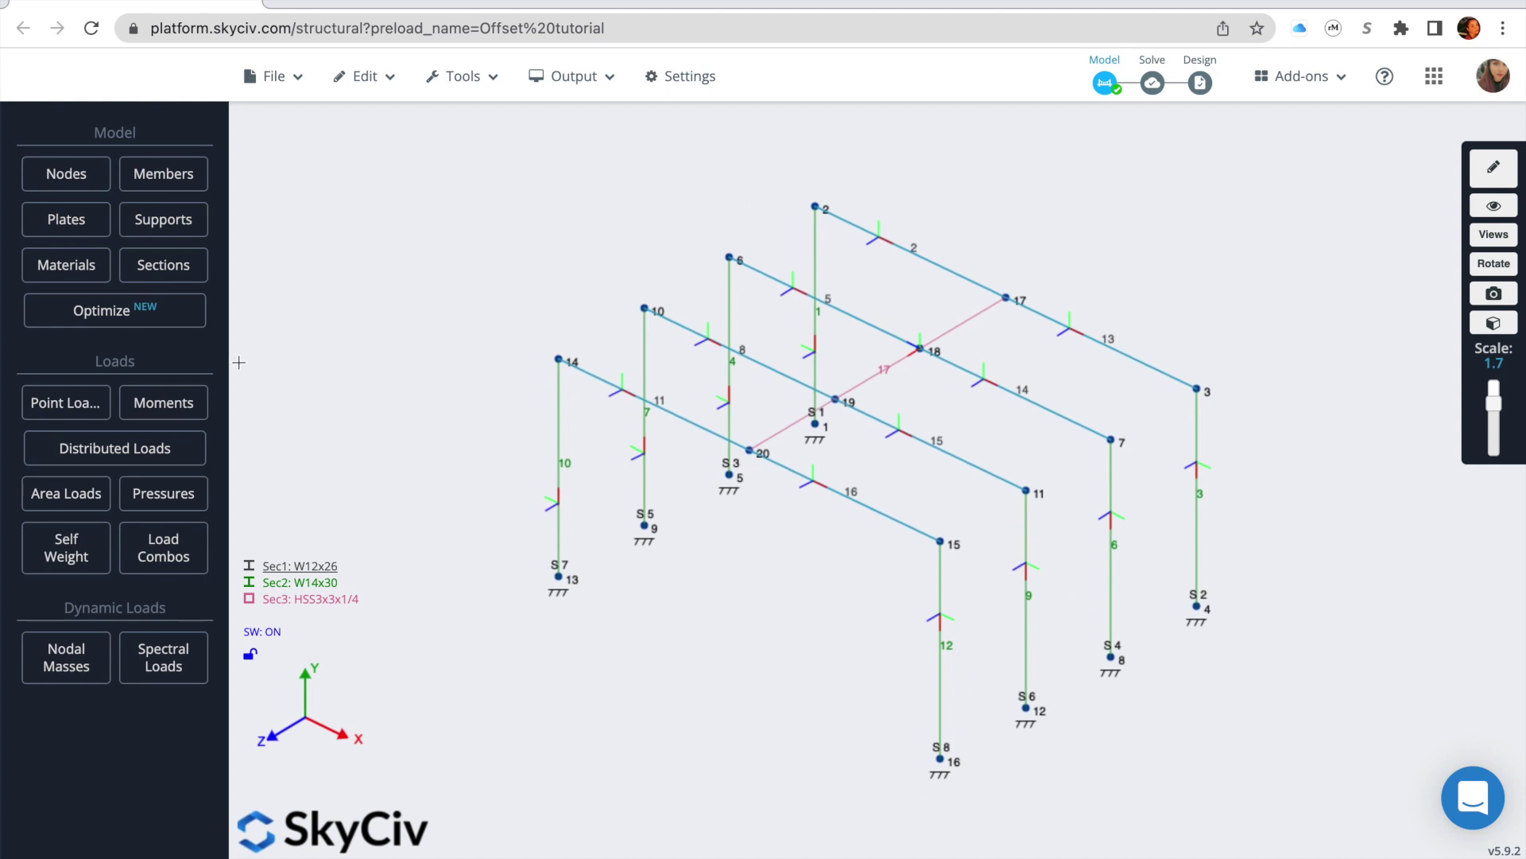
Step: Set the Node A and Node B offsets of the selected beams to 0,154.94,0 mm and accept the multi-edit
left_click(176, 188)
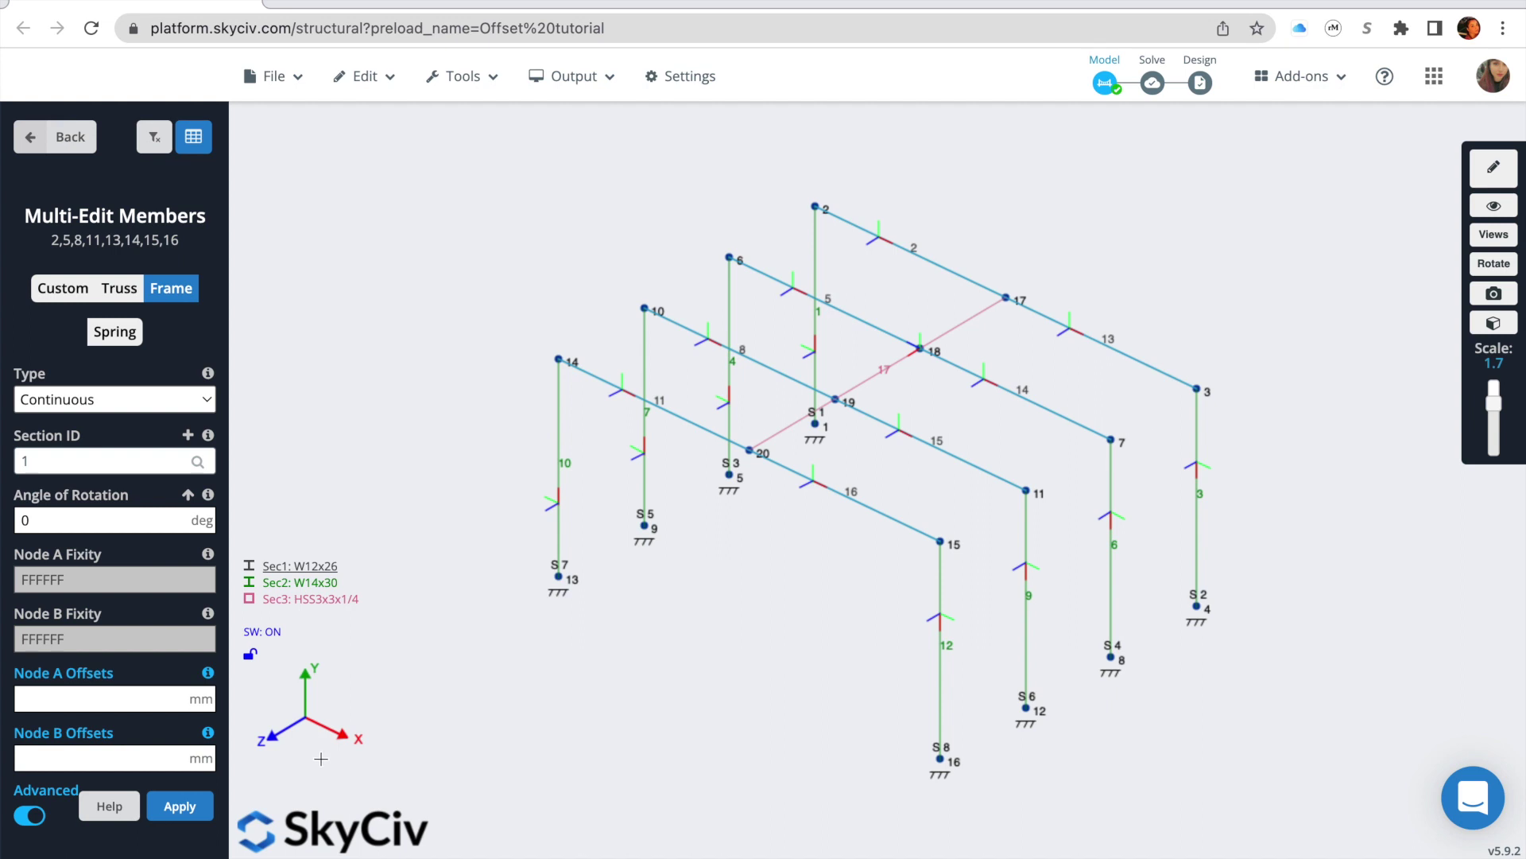
left_click(42, 699)
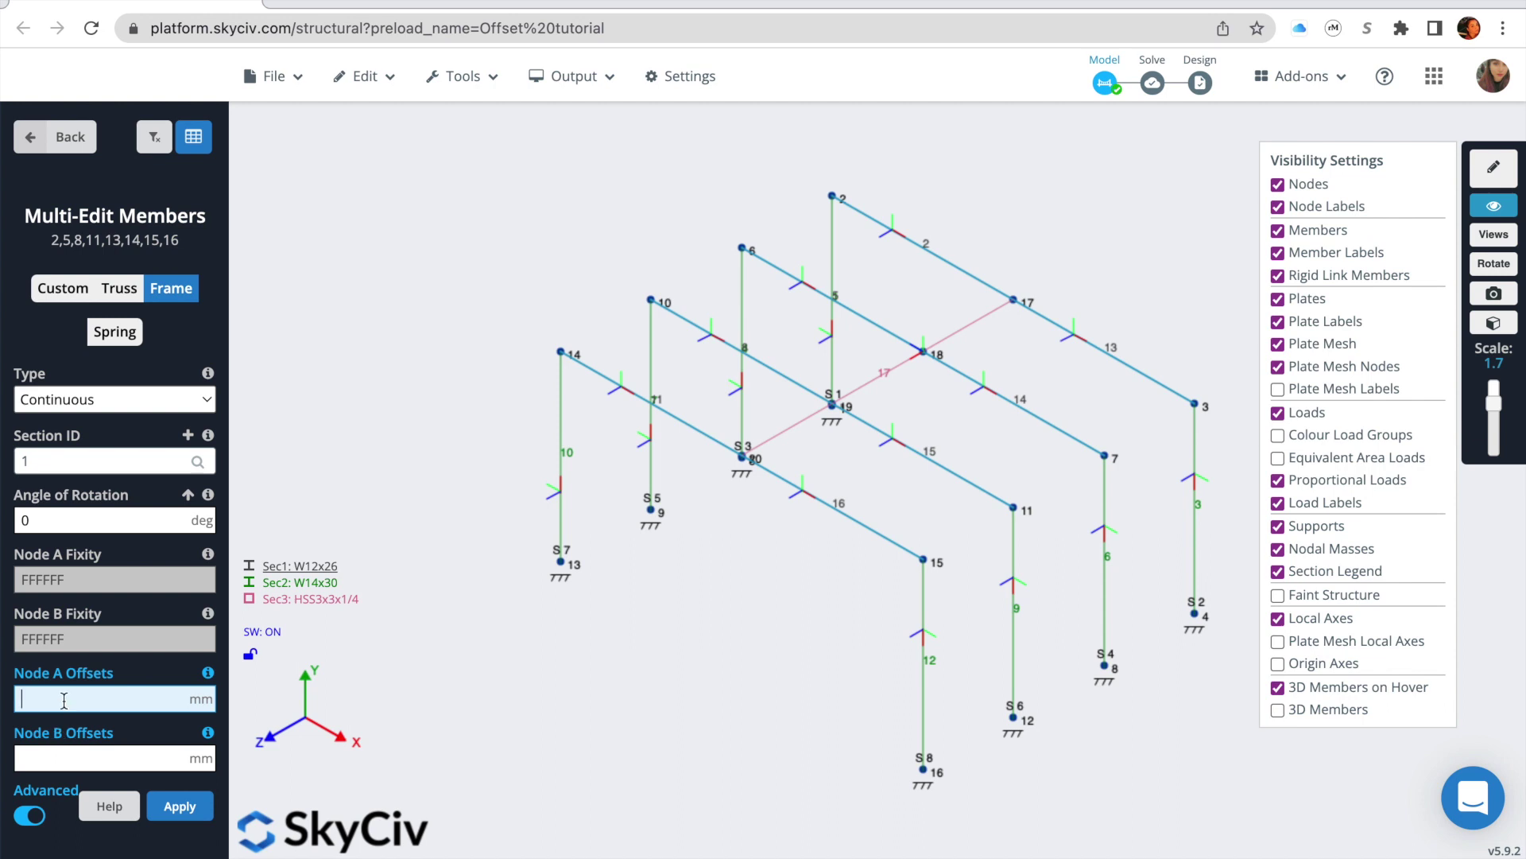
type("0,154.94,0")
left_click(72, 751)
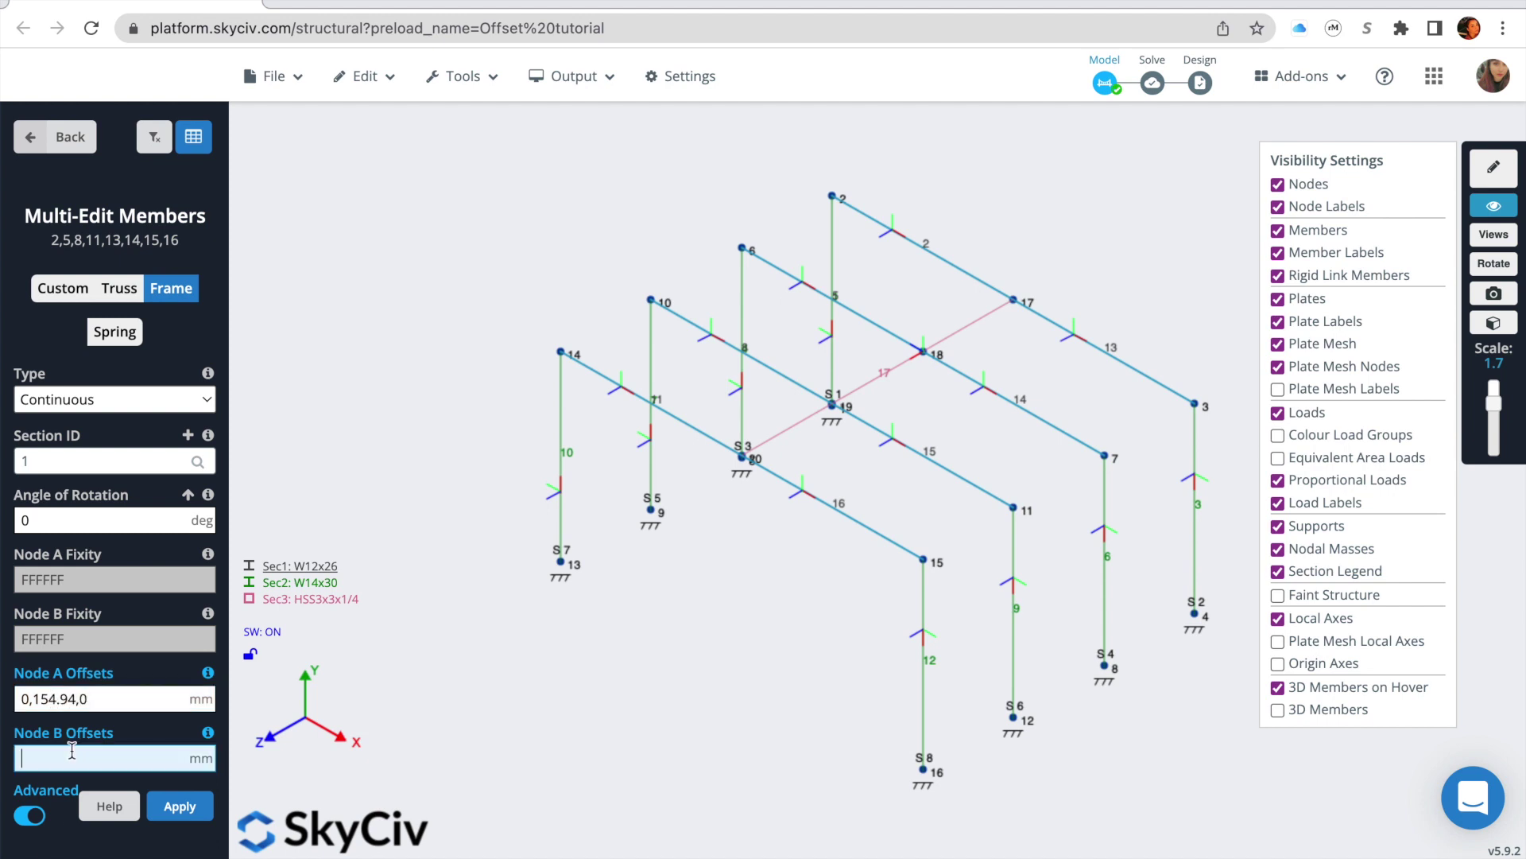
type("0,154.94,0")
left_click(162, 806)
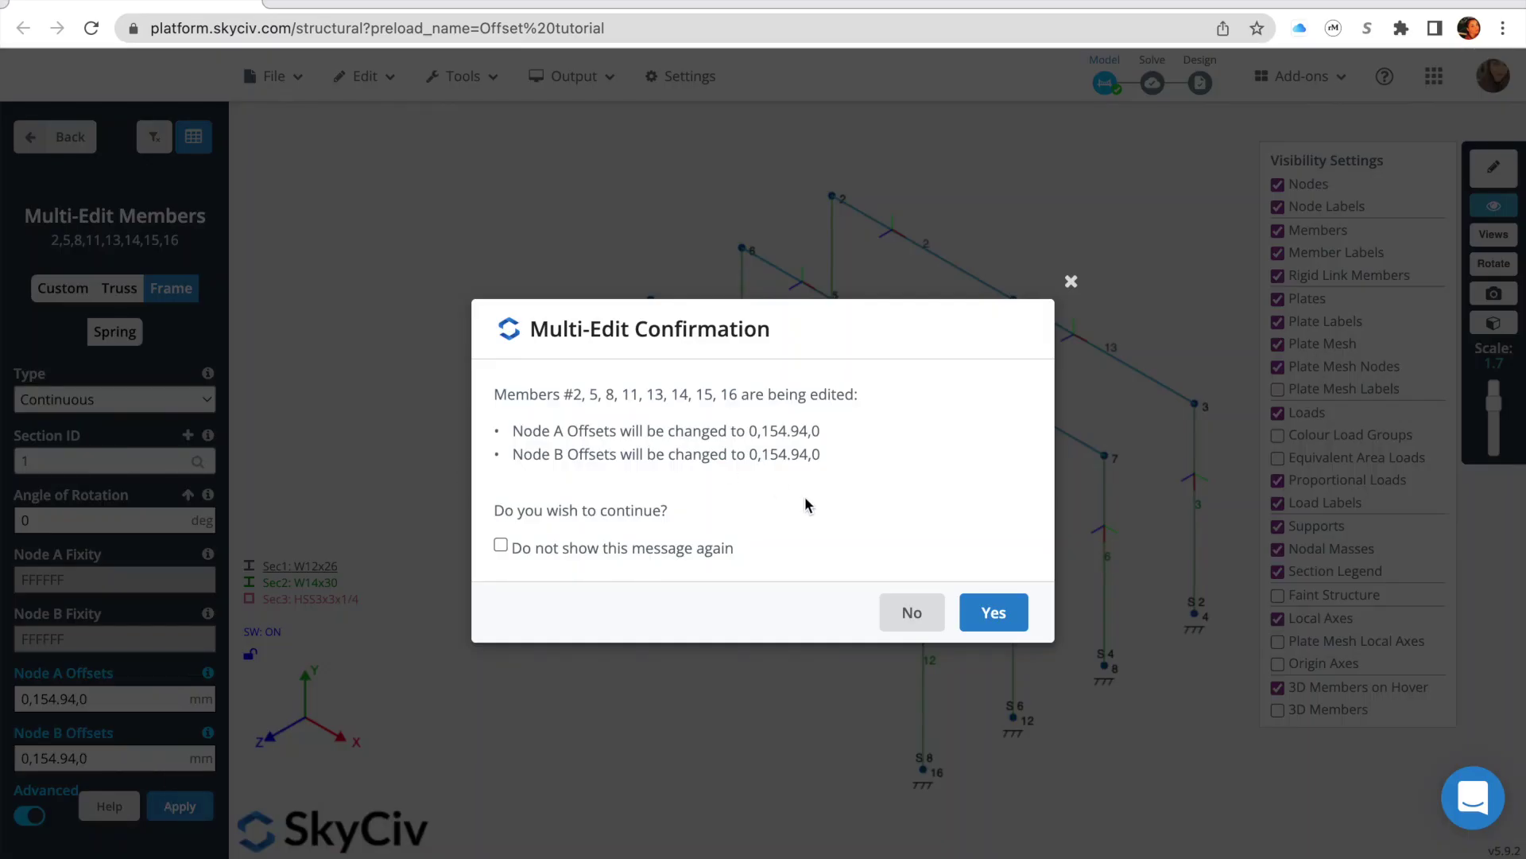
left_click(994, 614)
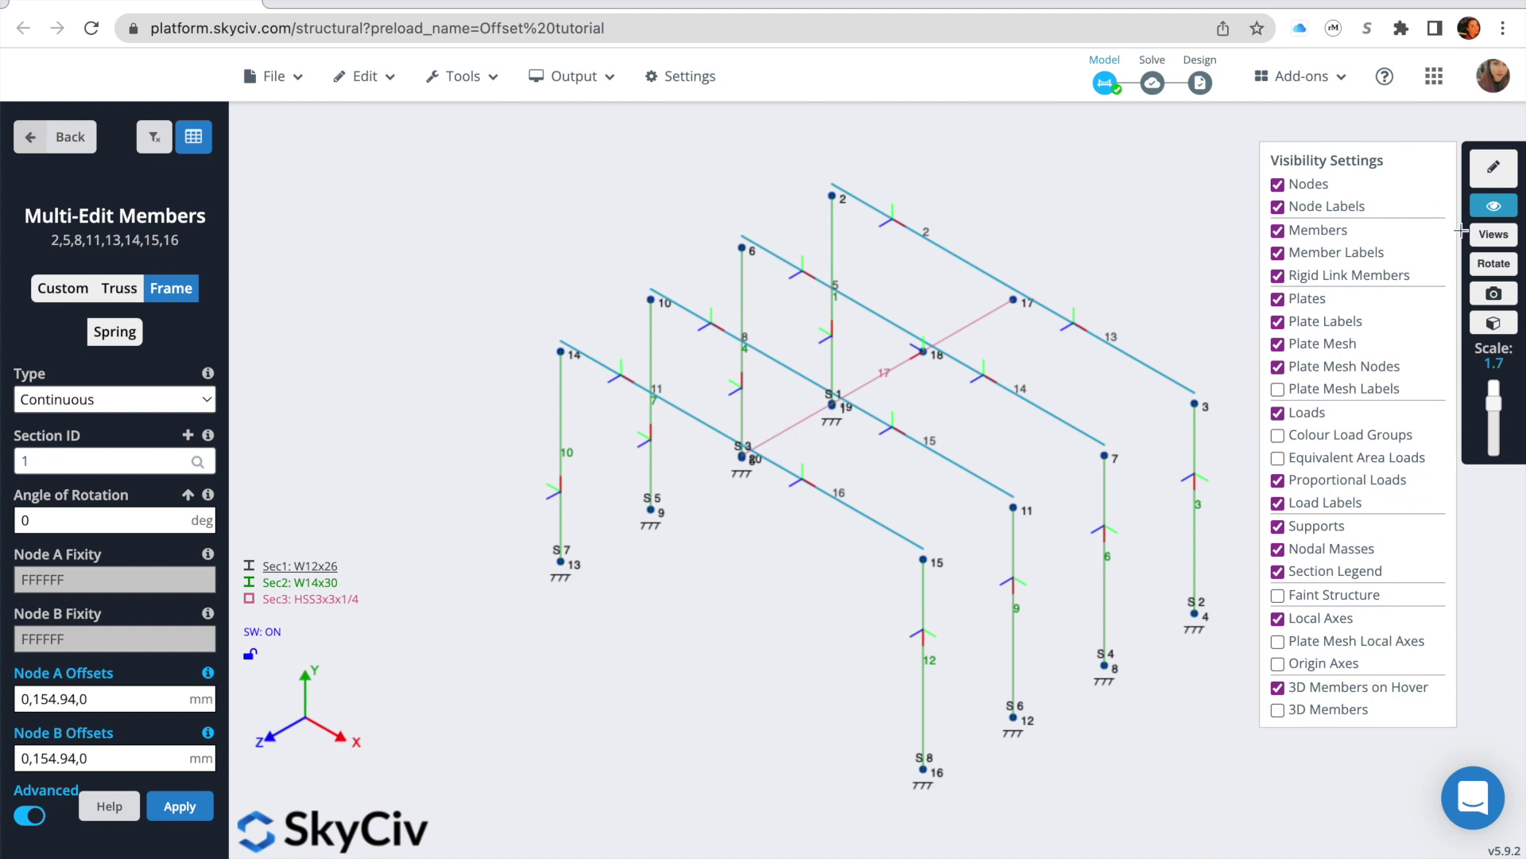
Step: Inspect how the offset beams sit on the columns in the 3D renderer and return to the wireframe
left_click(1491, 322)
left_click_drag(1362, 684, 1386, 644)
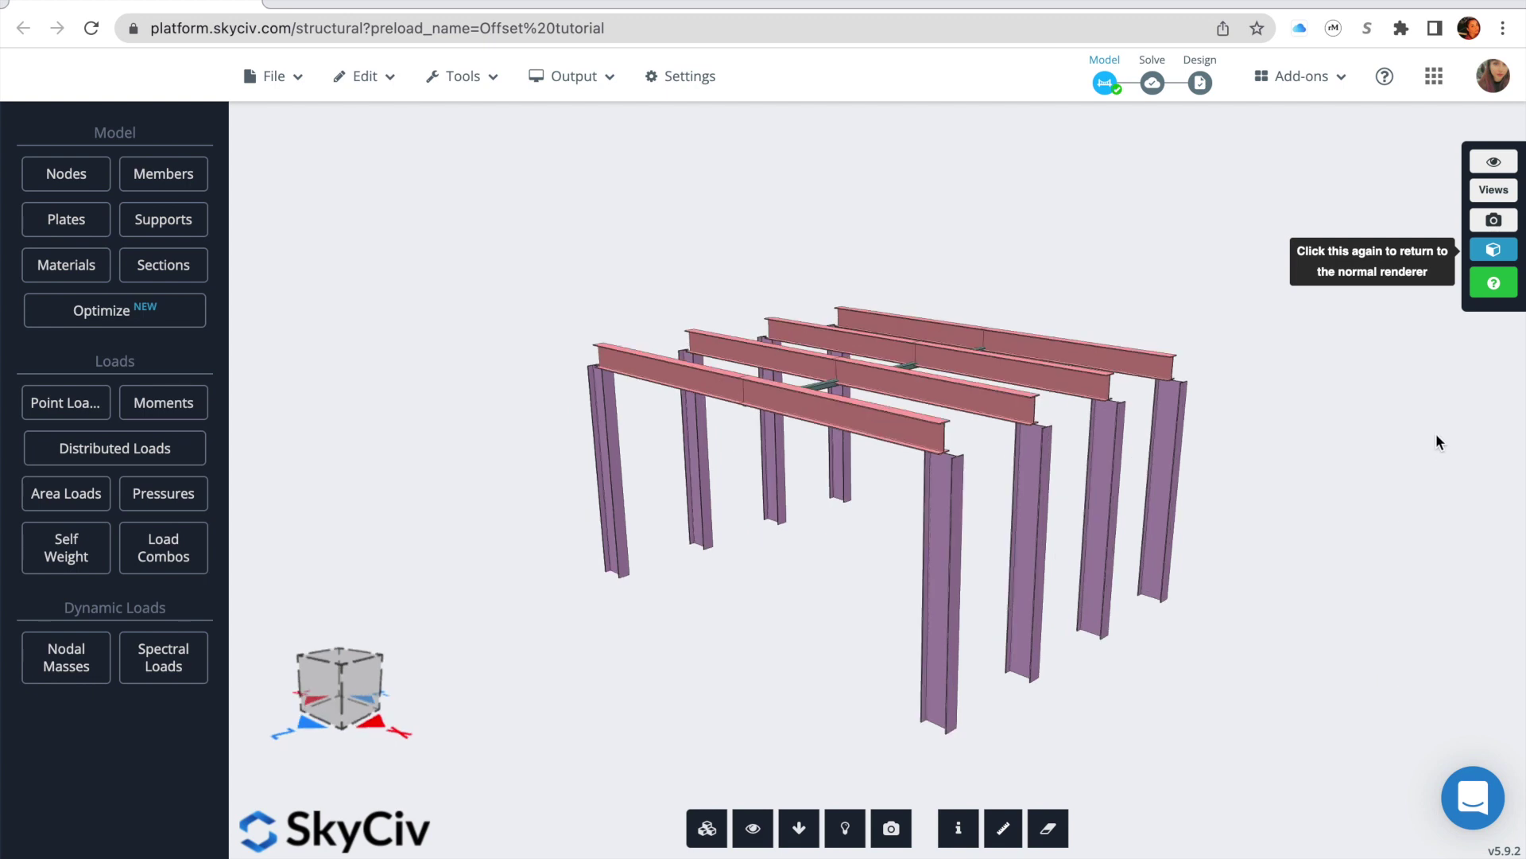
left_click(1496, 252)
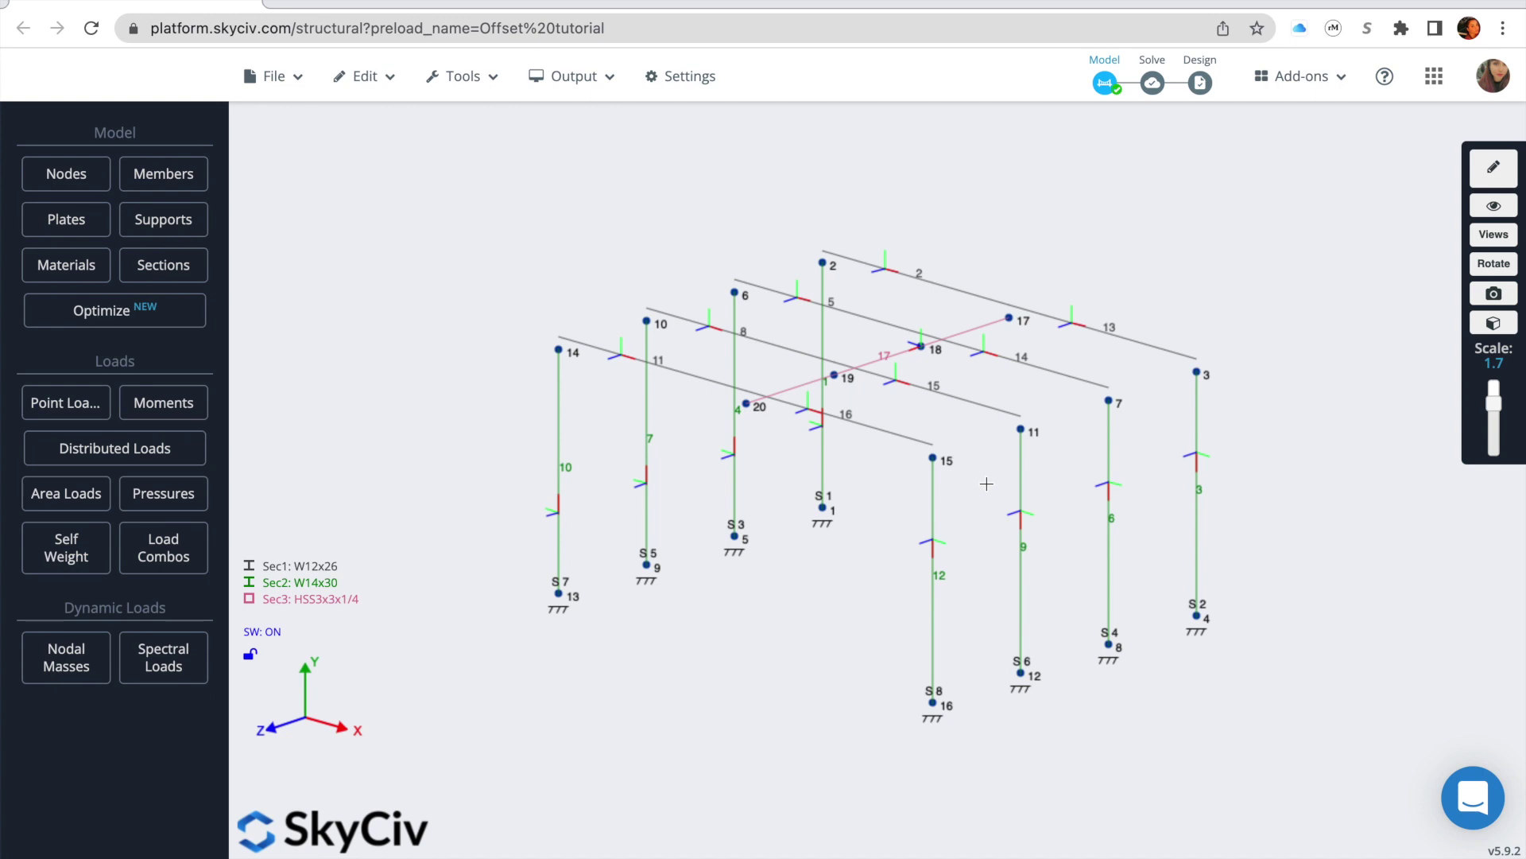
left_click_drag(985, 484, 806, 715)
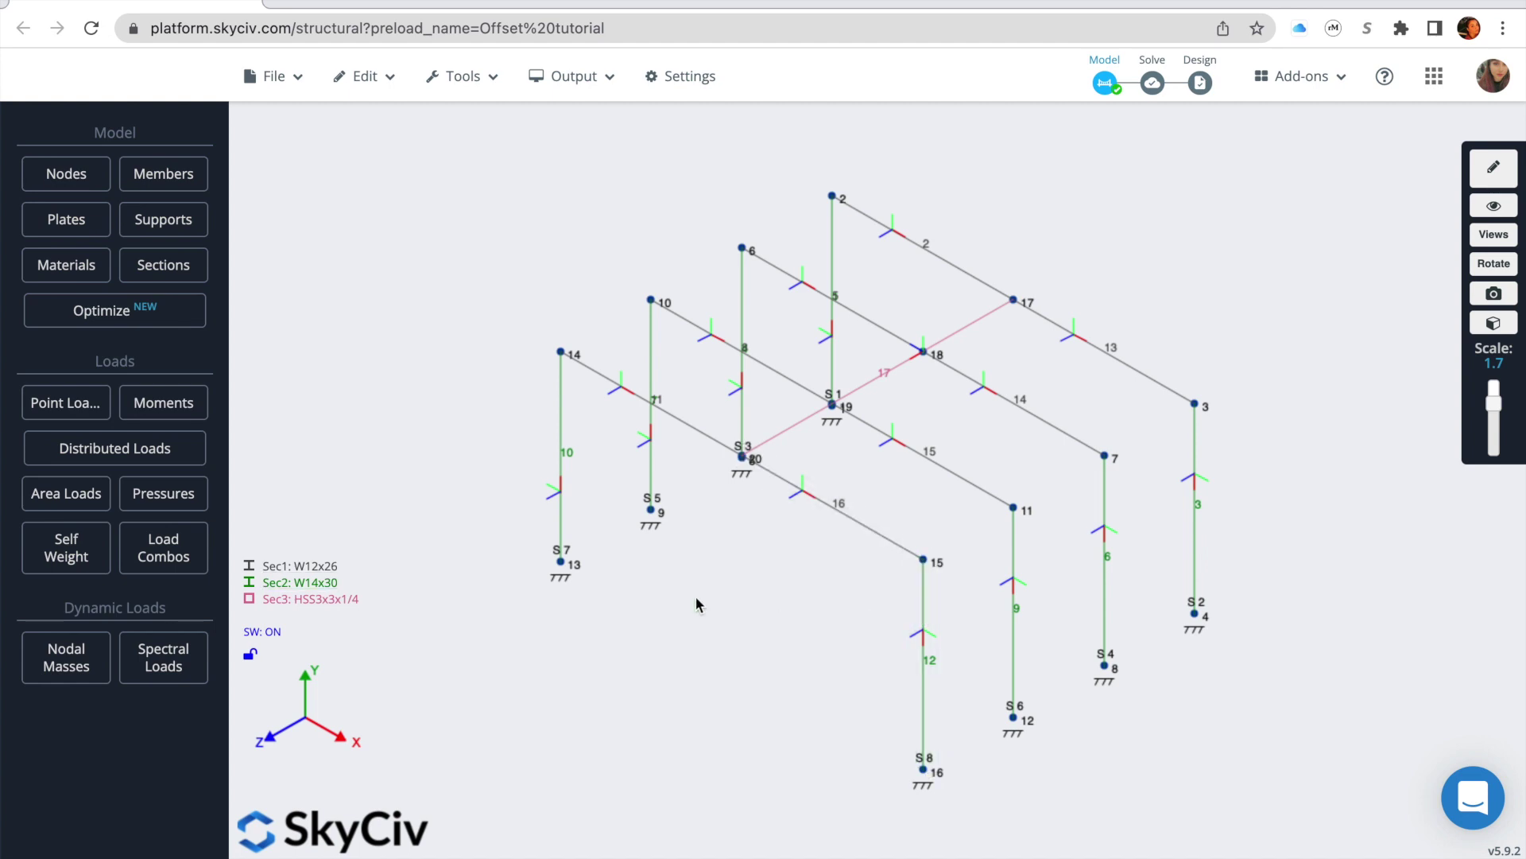
Step: Reselect the beam members on both sides of the middle tie member, using the top view
left_click(1492, 239)
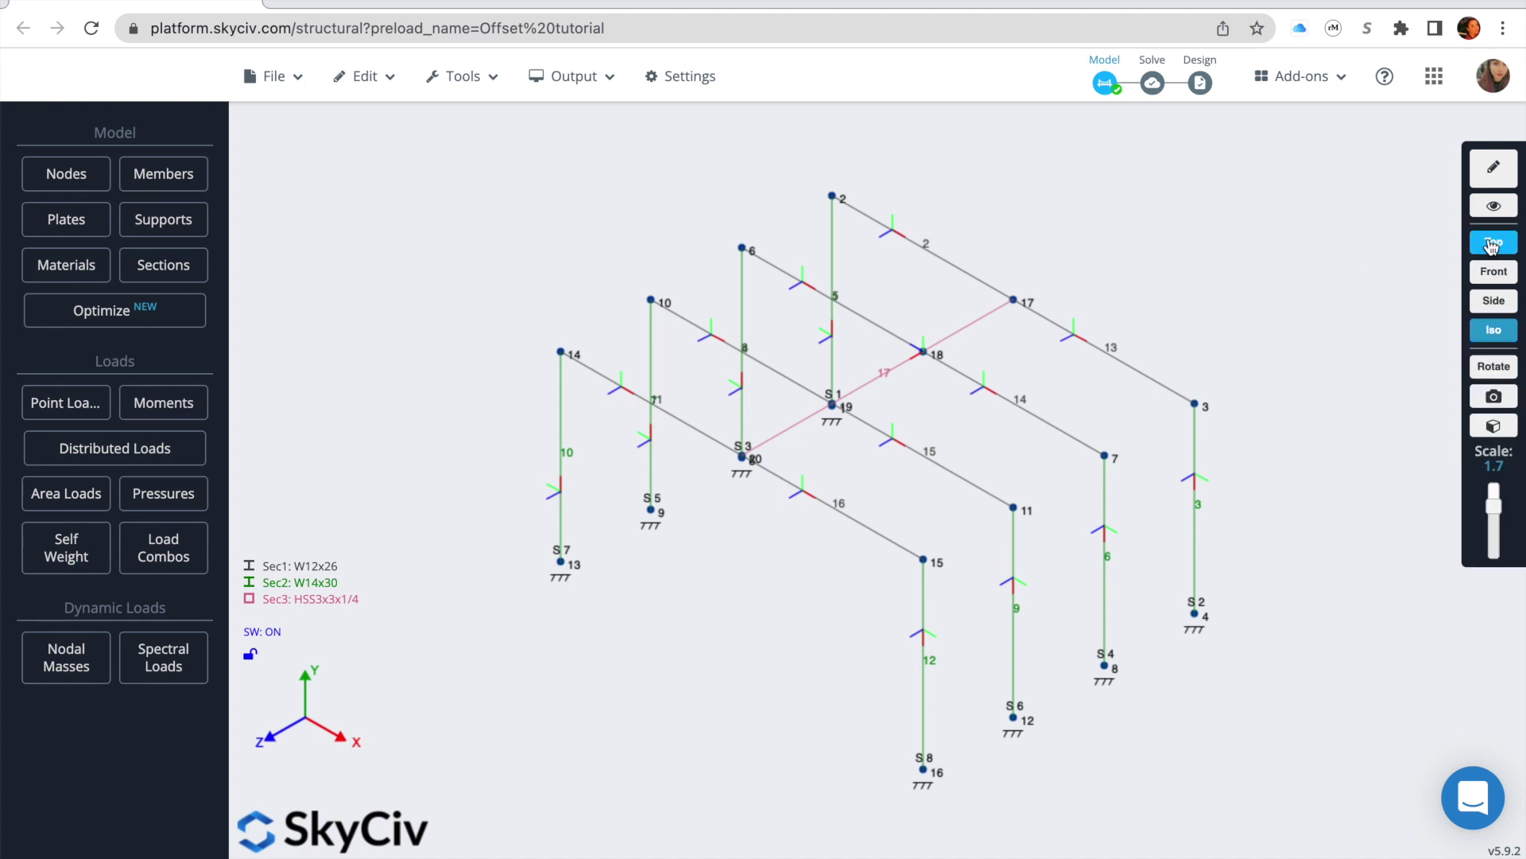
left_click(1493, 242)
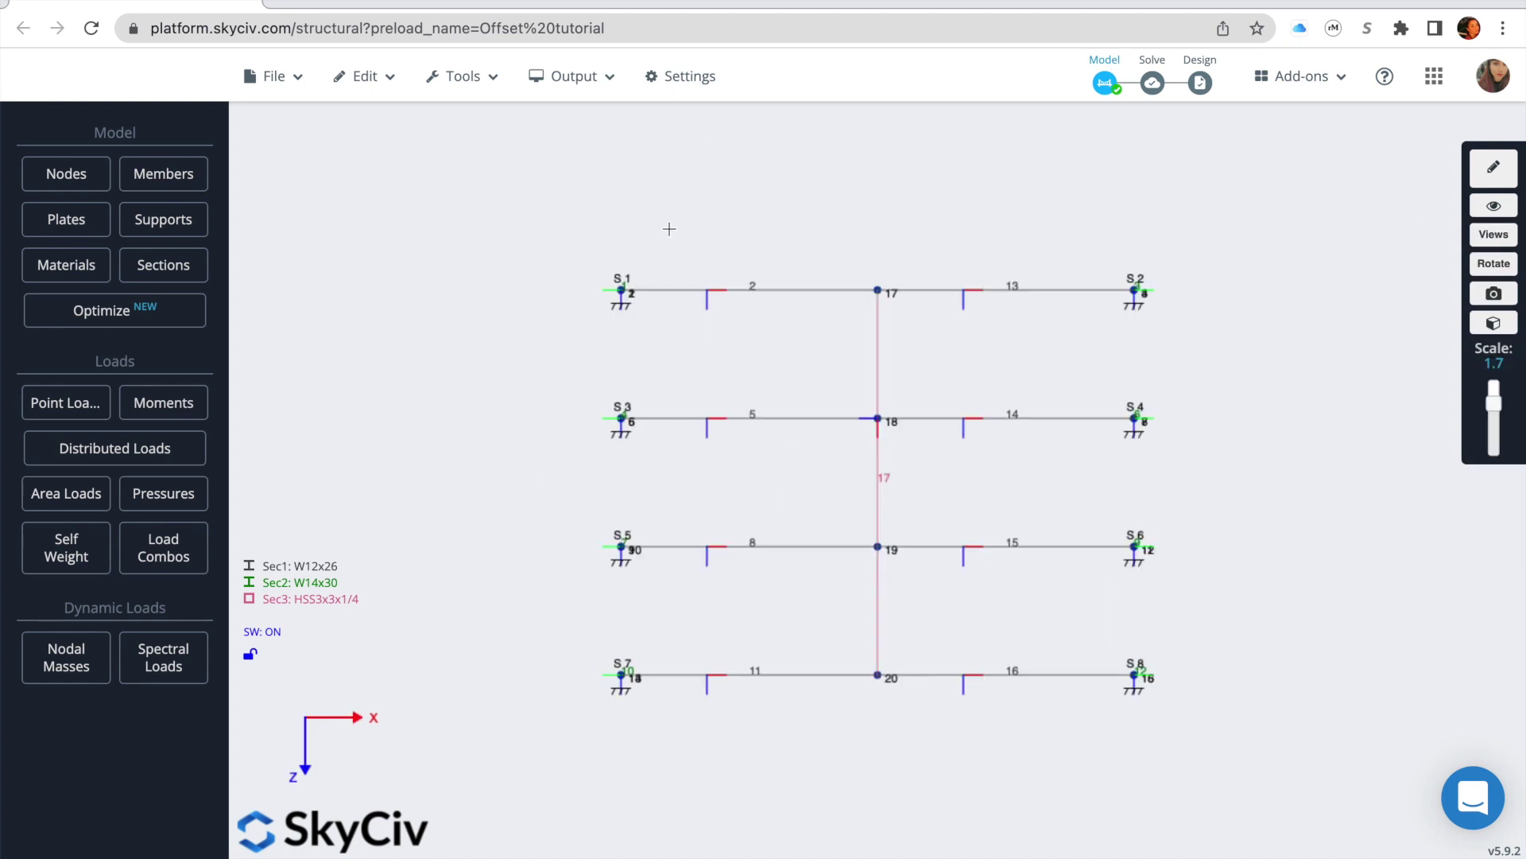
left_click_drag(669, 229, 799, 725)
left_click_drag(930, 189, 1023, 761)
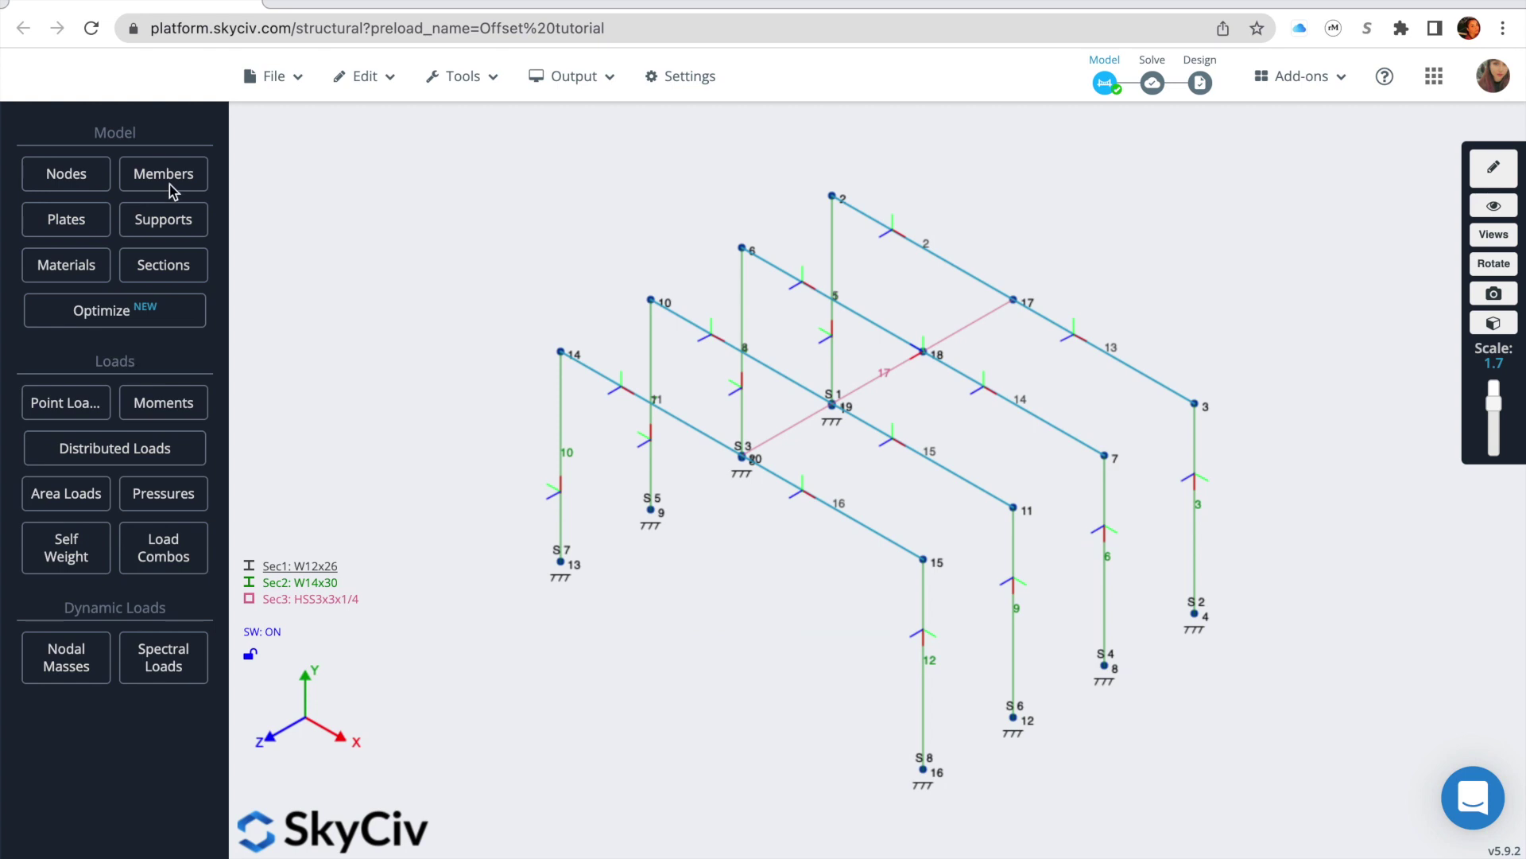
Step: Set the Node A and Node B offsets of the selected beams to 0,b,0, accept the multi-edit and render the frame in 3D
left_click(171, 185)
left_click(68, 702)
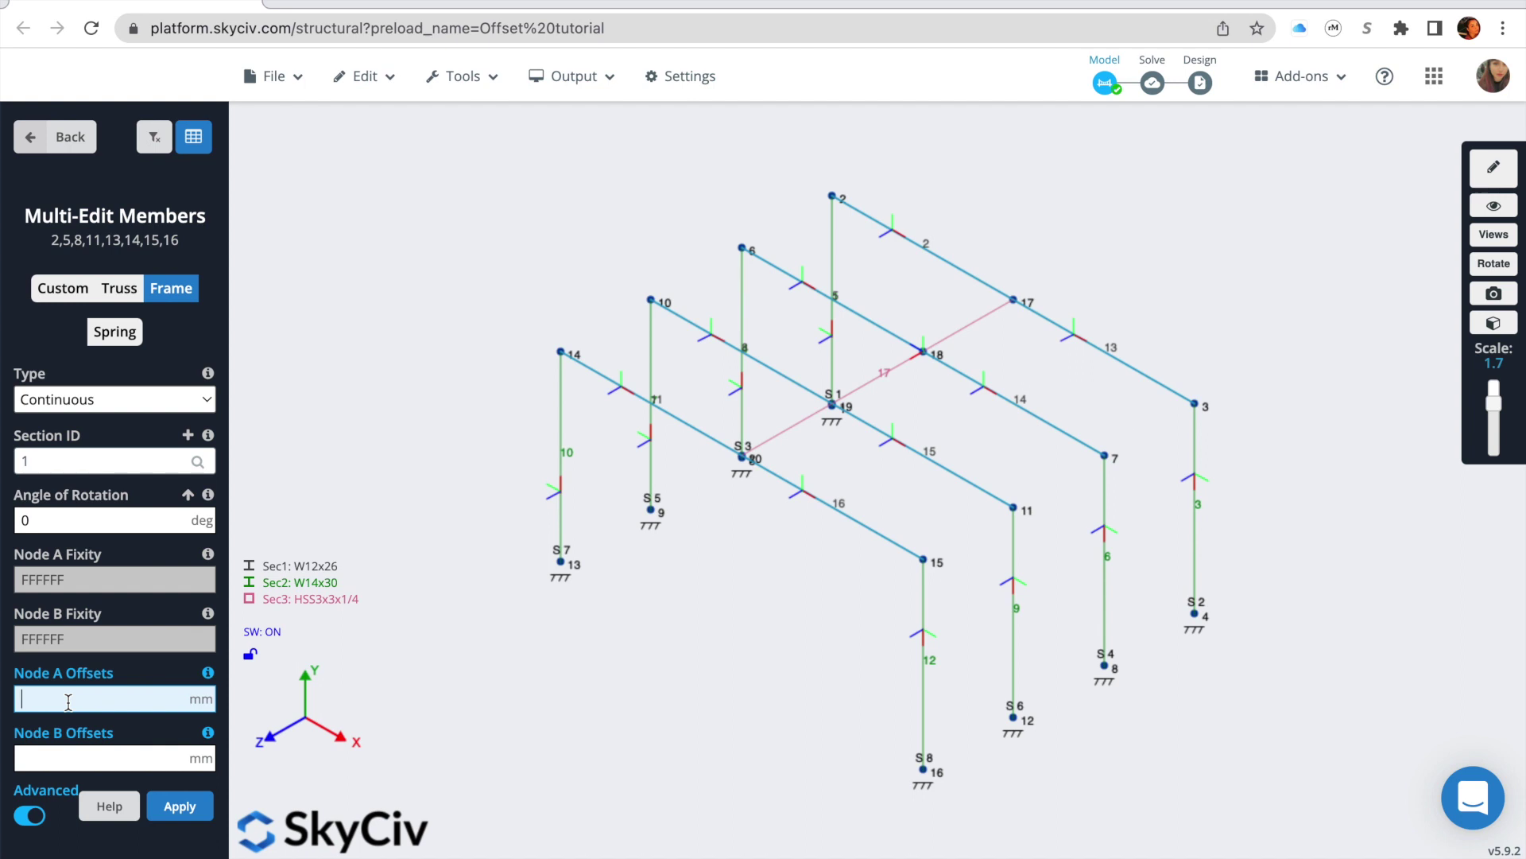
type("0,b,0")
left_click(22, 758)
type("0,")
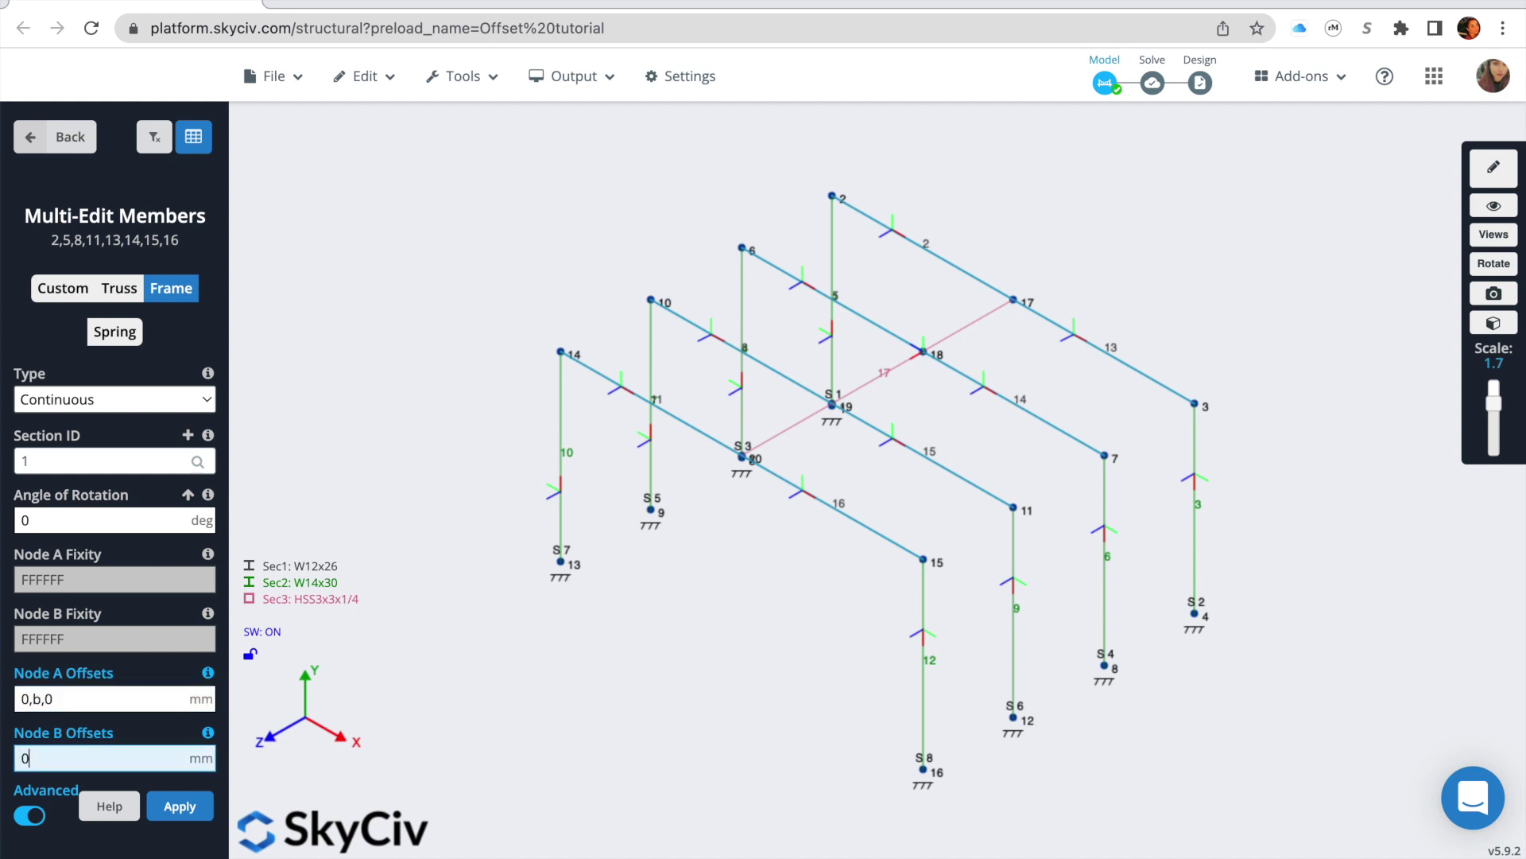
type("b,0")
left_click(178, 806)
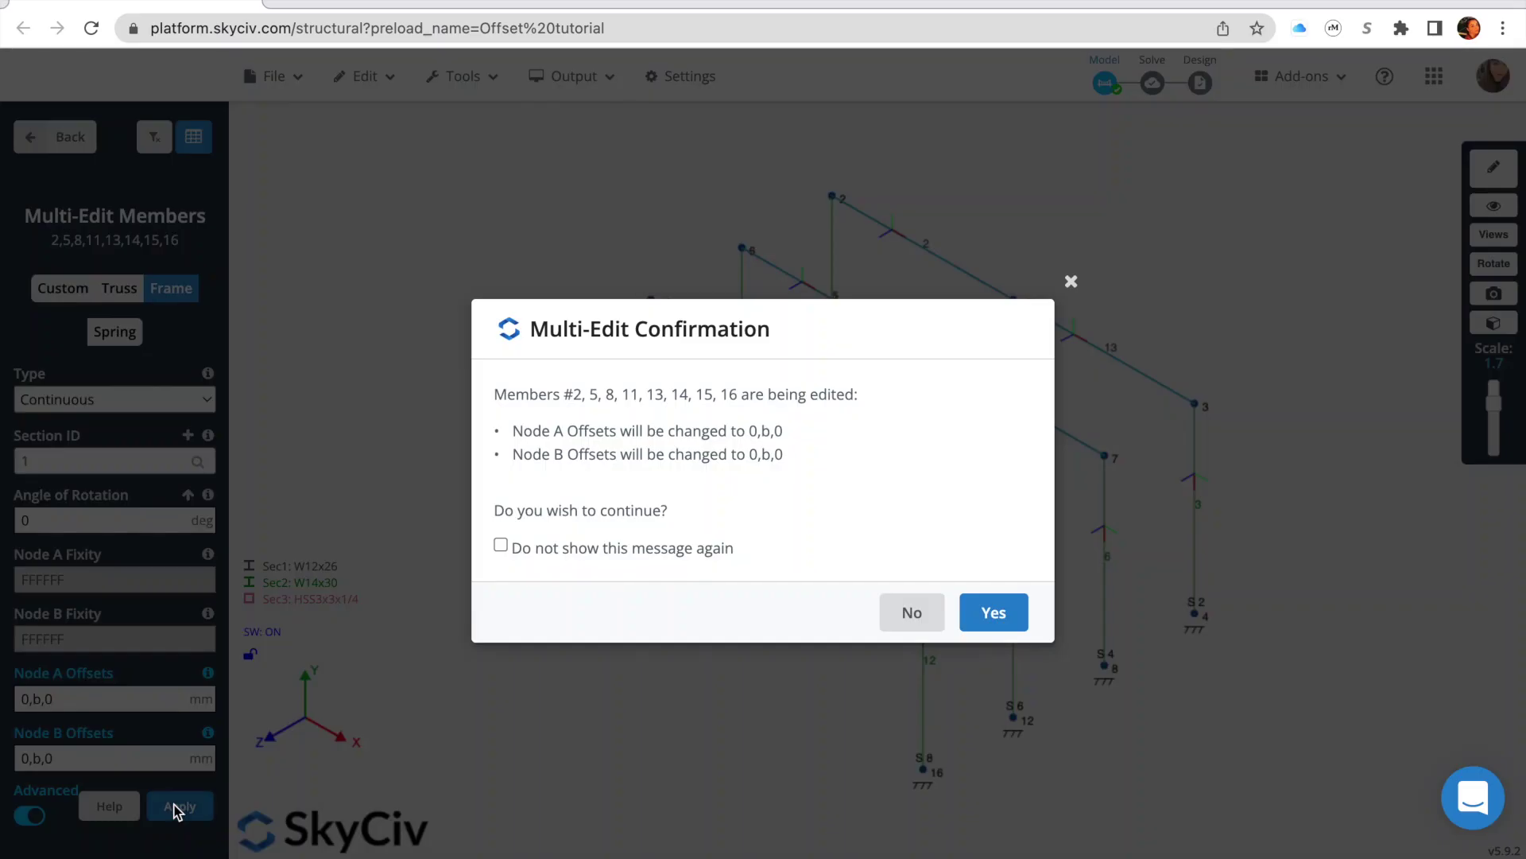
left_click(993, 628)
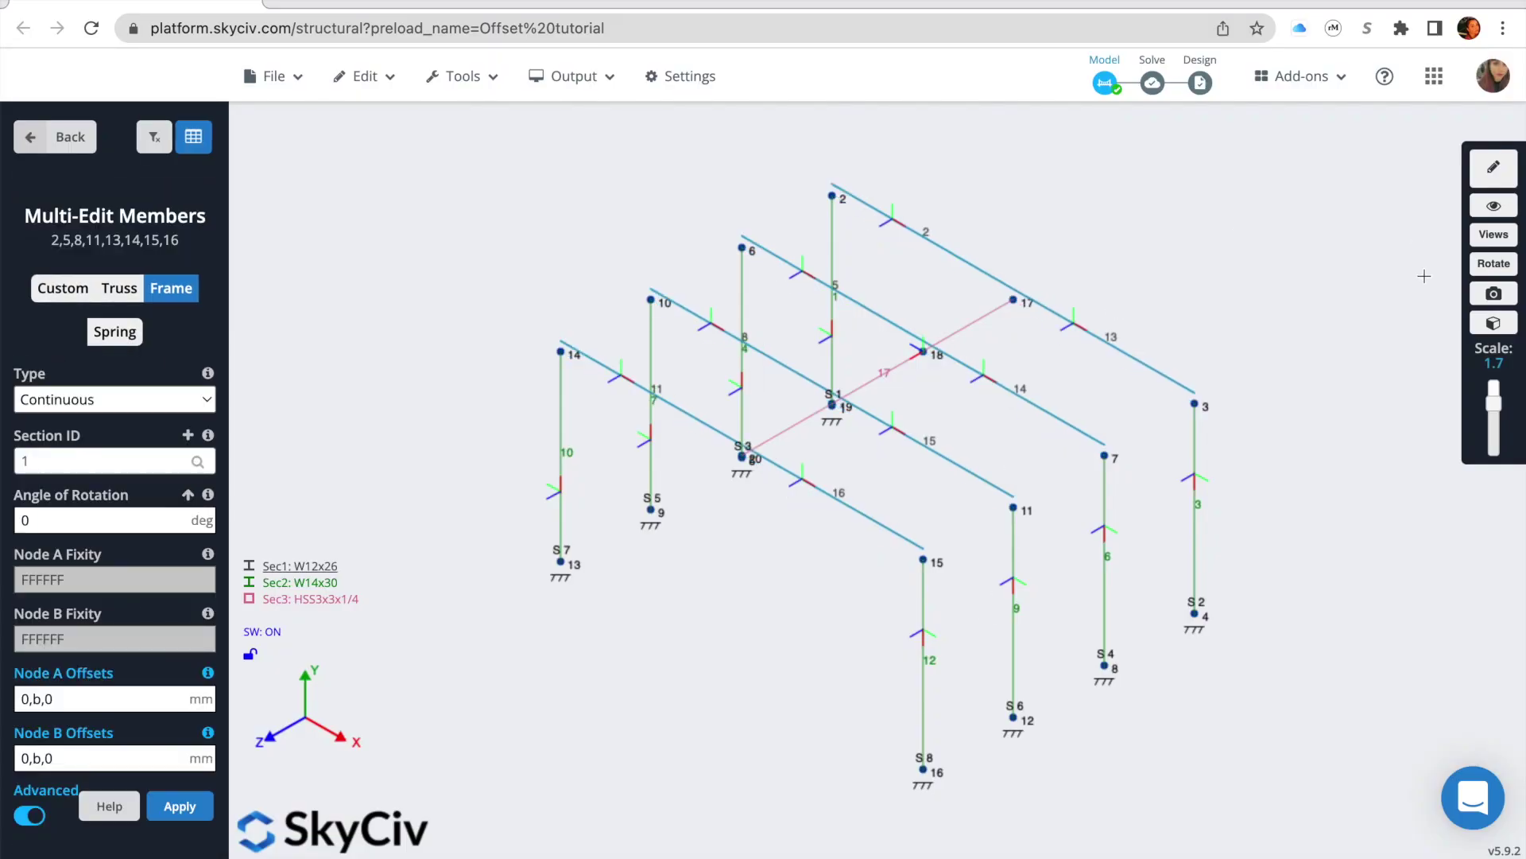
left_click(1492, 324)
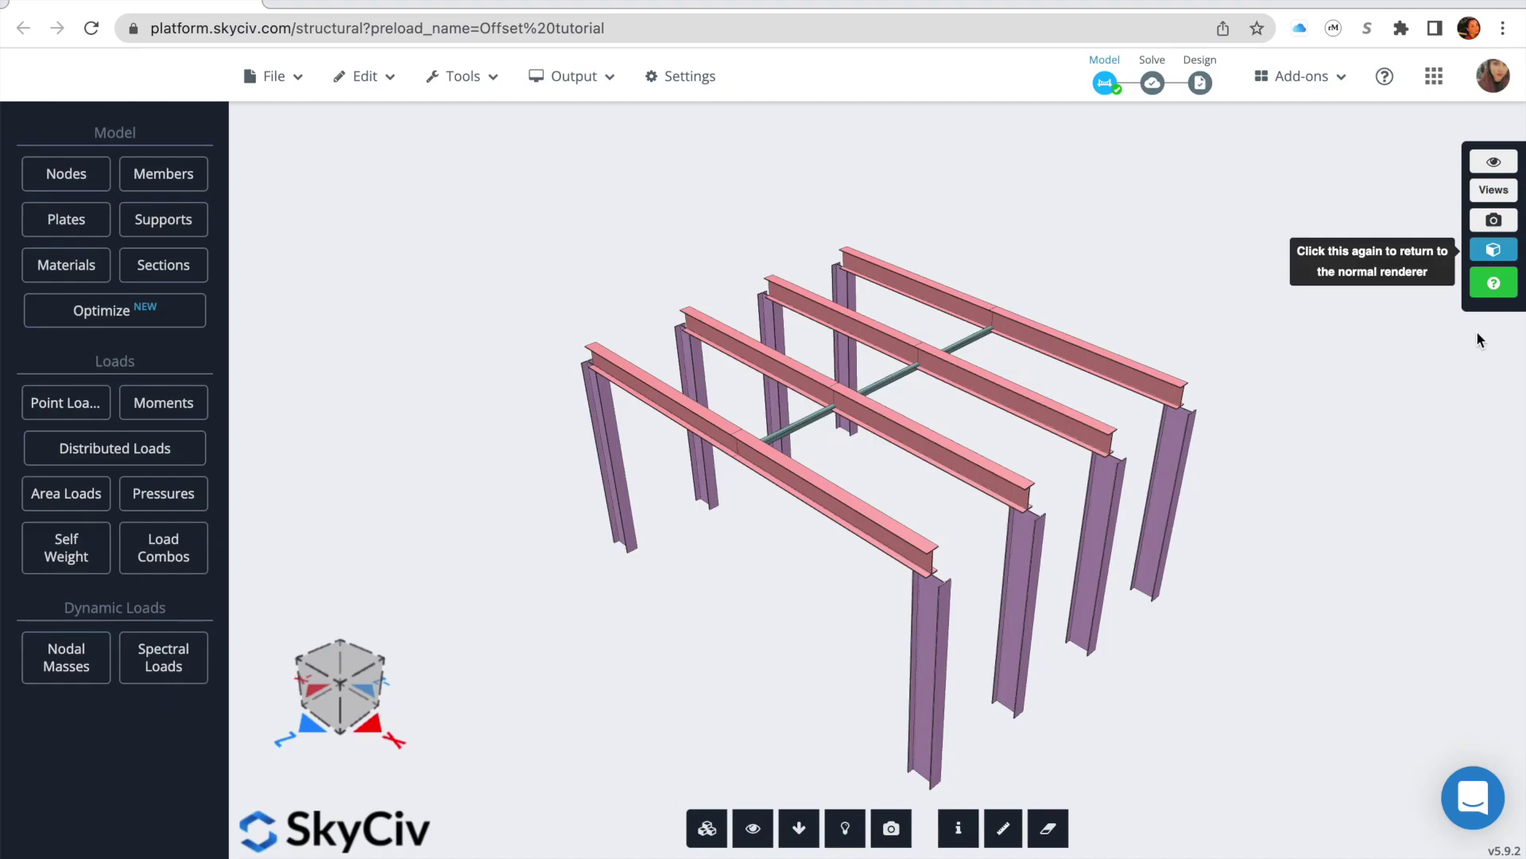